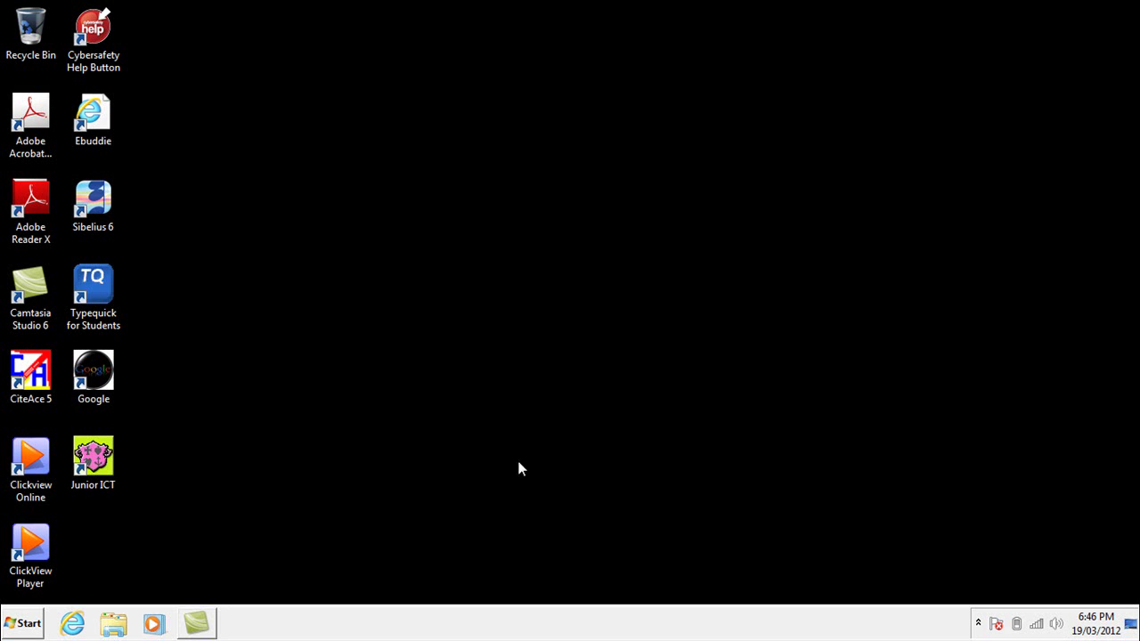
Step: Review the devices and printers already installed on the computer in Devices and Printers, and close the window
{"action": "left_click", "coordinate": [25, 623]}
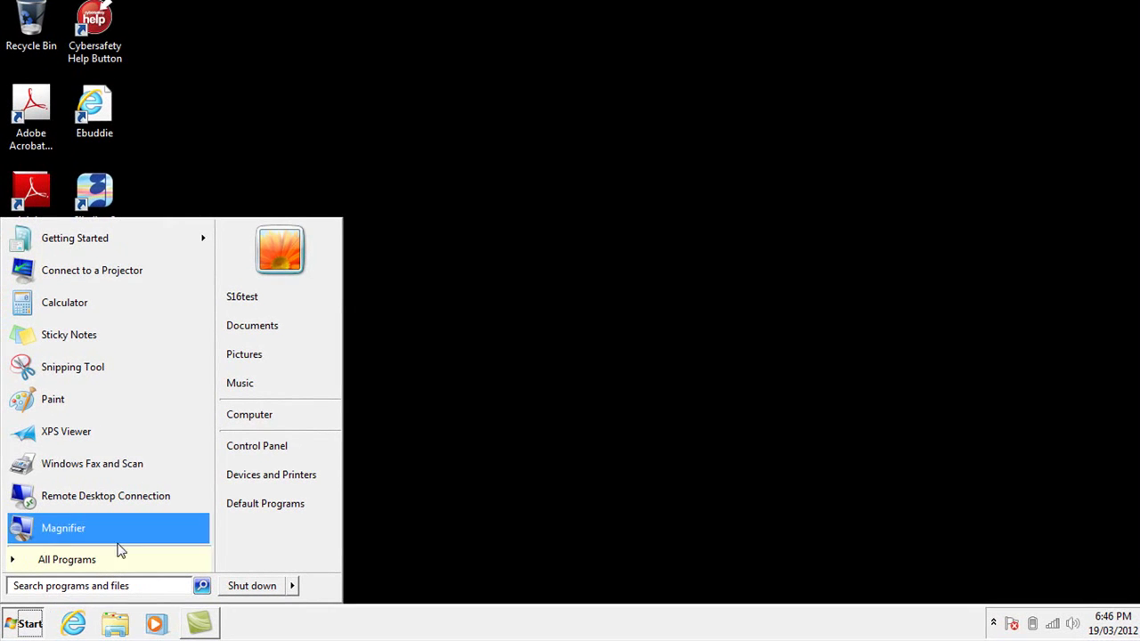
{"action": "left_click", "coordinate": [282, 479]}
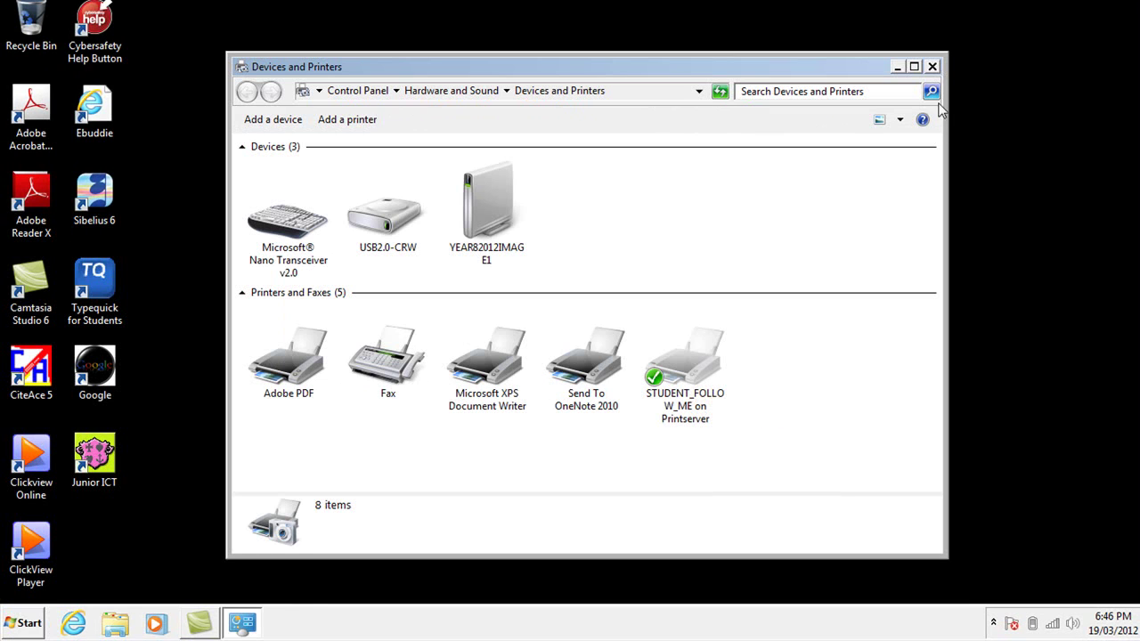
{"action": "left_click", "coordinate": [933, 68]}
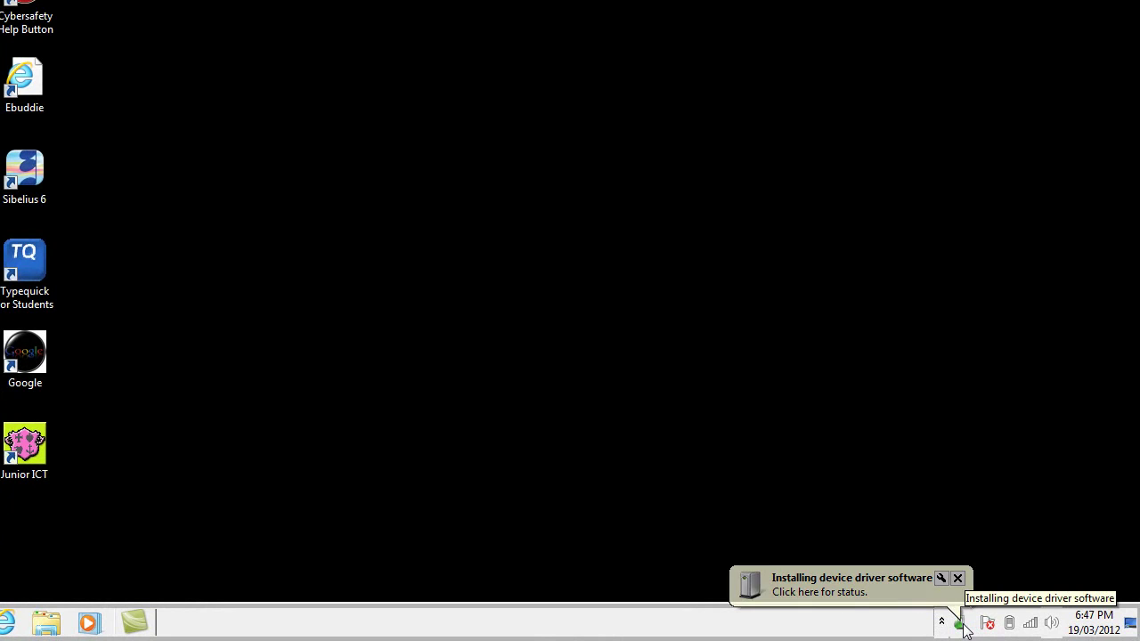
Step: Check the device driver installation status, and look for the HP LaserJet 2420 PCL 5 in Devices and Printers
{"action": "left_click", "coordinate": [963, 624]}
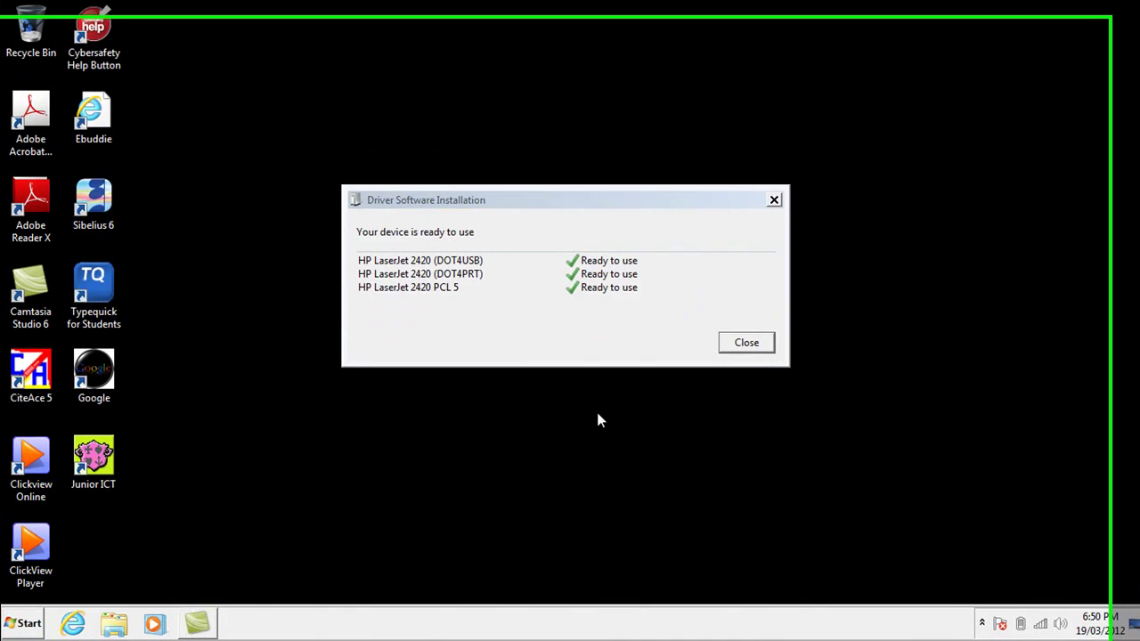
{"action": "left_click", "coordinate": [772, 335]}
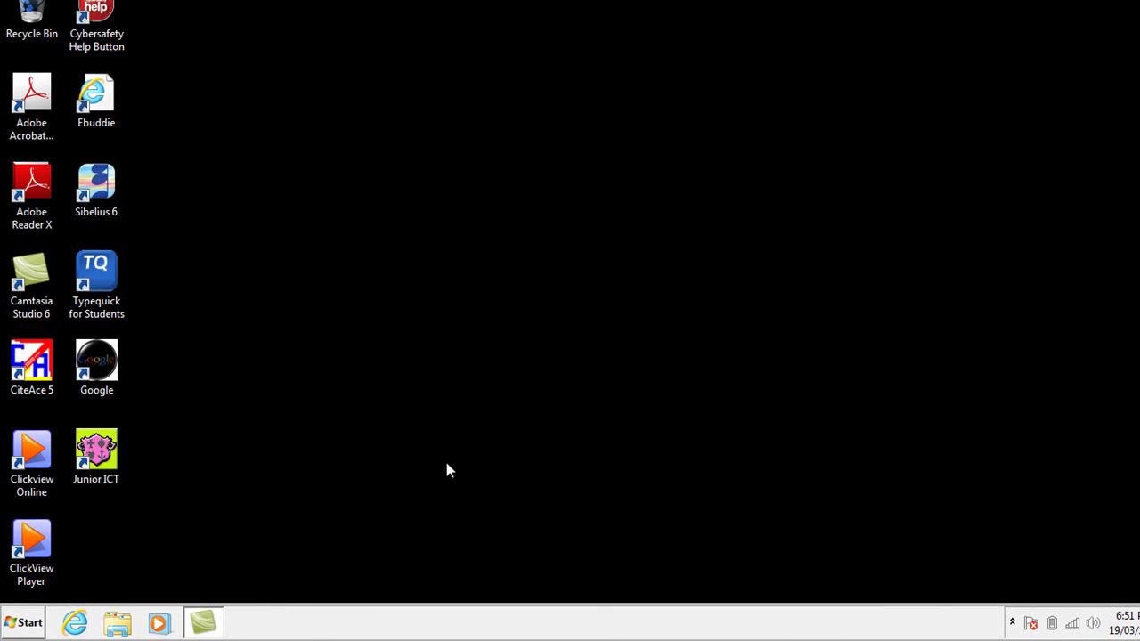
{"action": "left_click", "coordinate": [27, 622]}
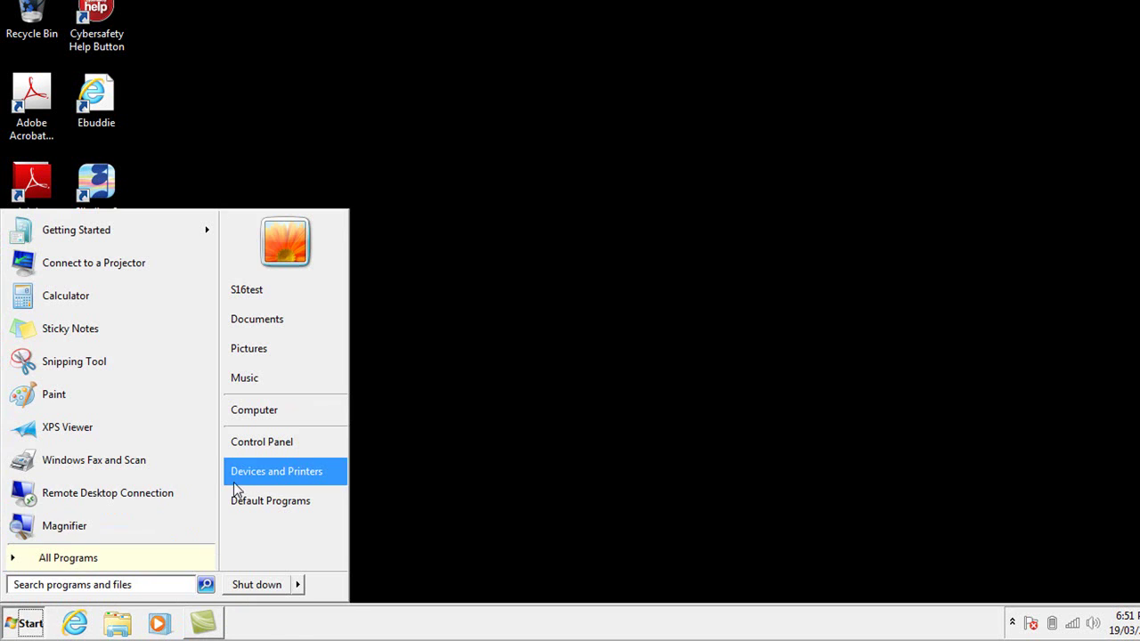
{"action": "left_click", "coordinate": [259, 484]}
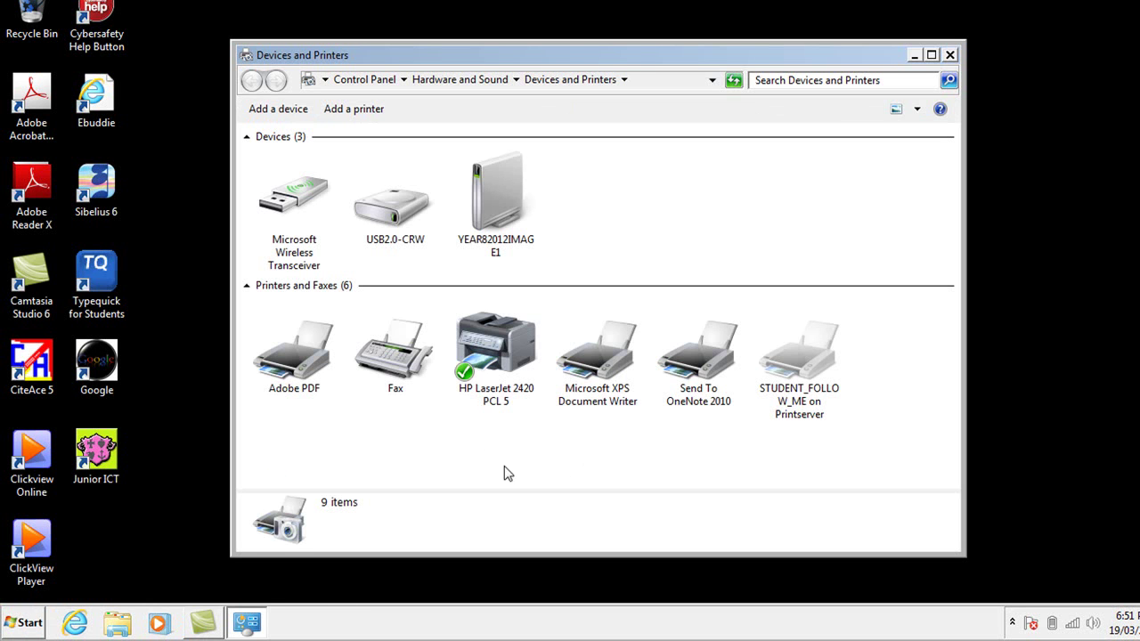
{"action": "left_click", "coordinate": [496, 345]}
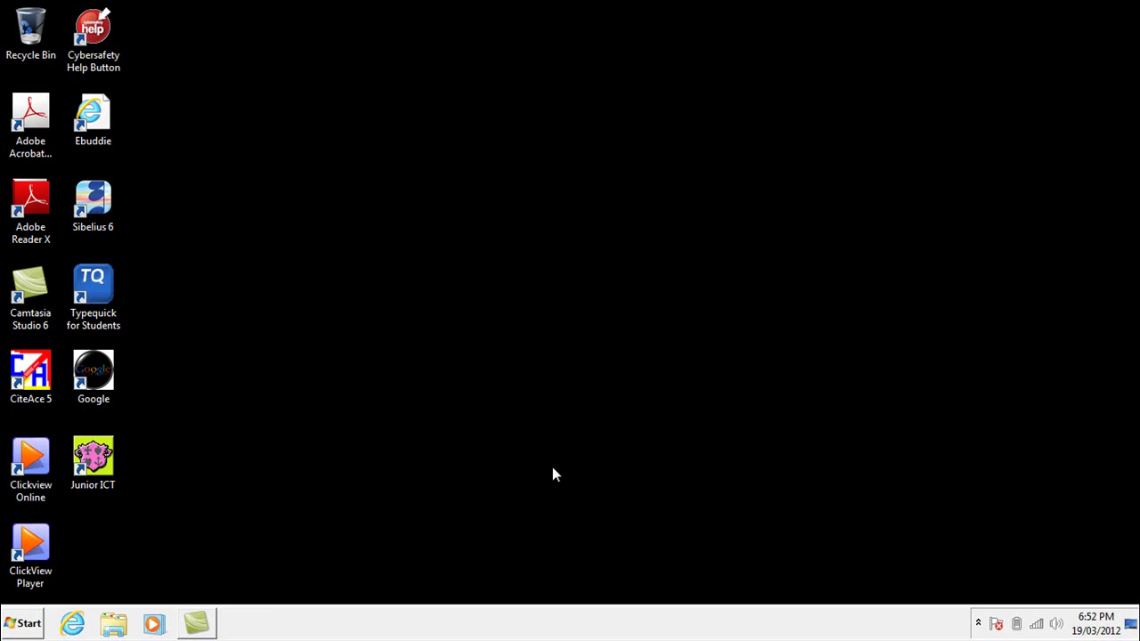
Step: Find Microsoft Word 2010 by searching for "word" and launch it with a blank document
{"action": "left_click", "coordinate": [19, 625]}
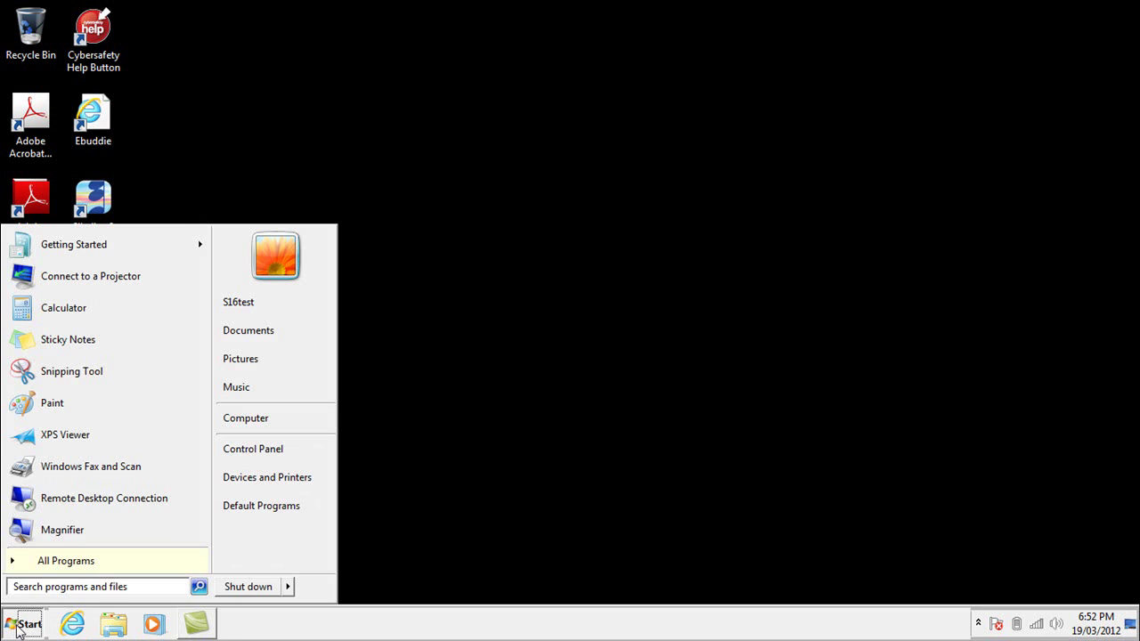
{"action": "left_click", "coordinate": [52, 589]}
{"action": "type", "text": "word"}
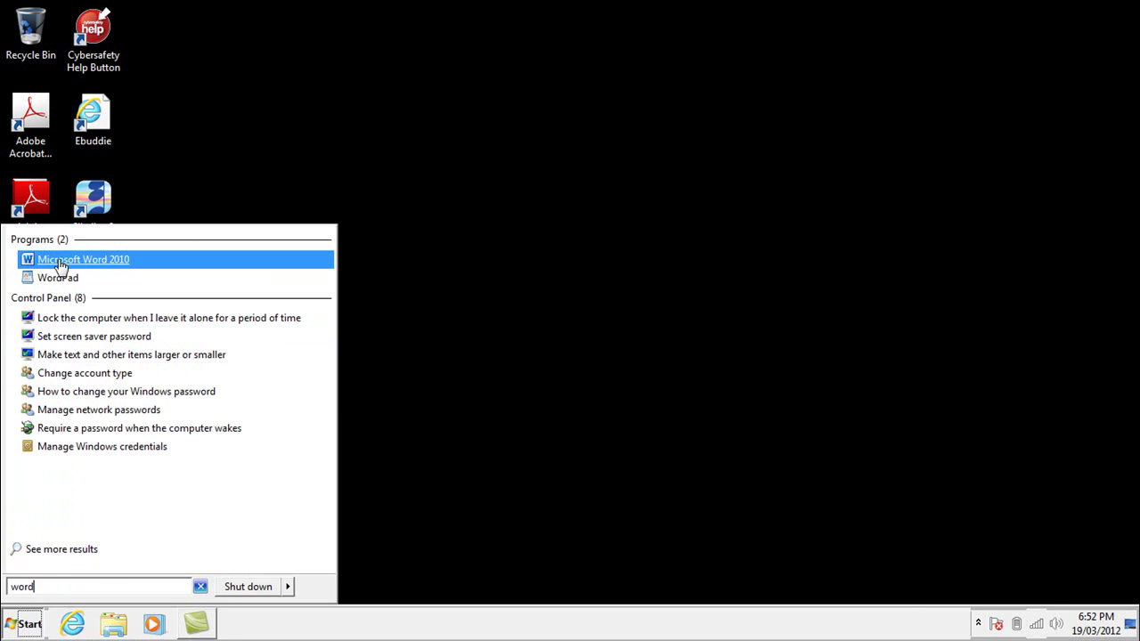
{"action": "left_click", "coordinate": [87, 259]}
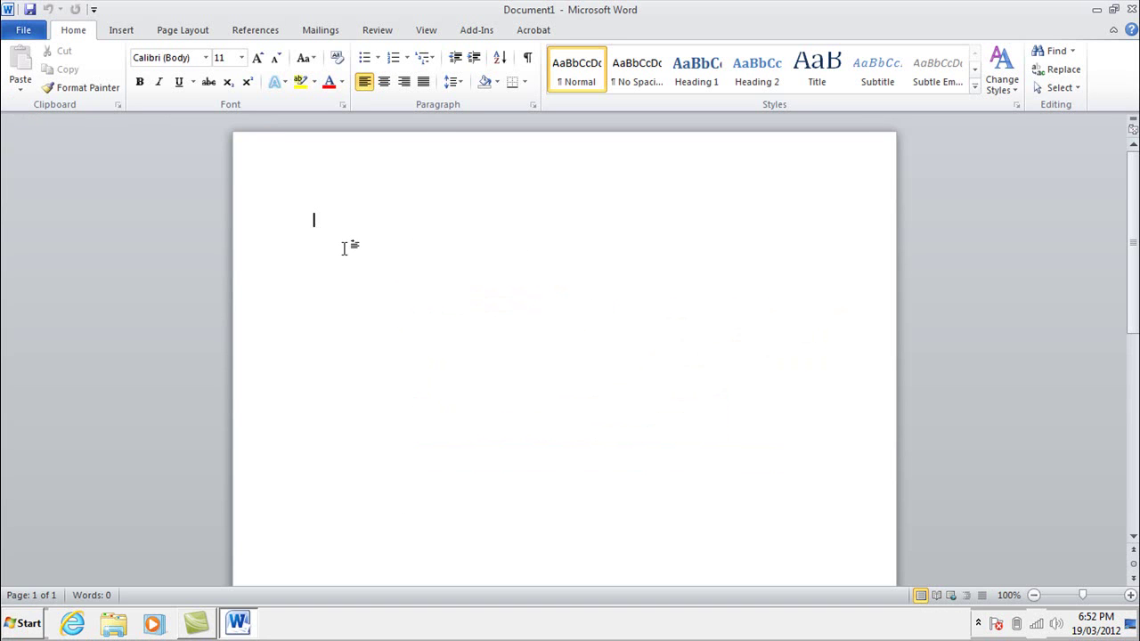
Step: Write "This is a Word document for printing" on the first line of the blank document
{"action": "type", "text": "This is a W"}
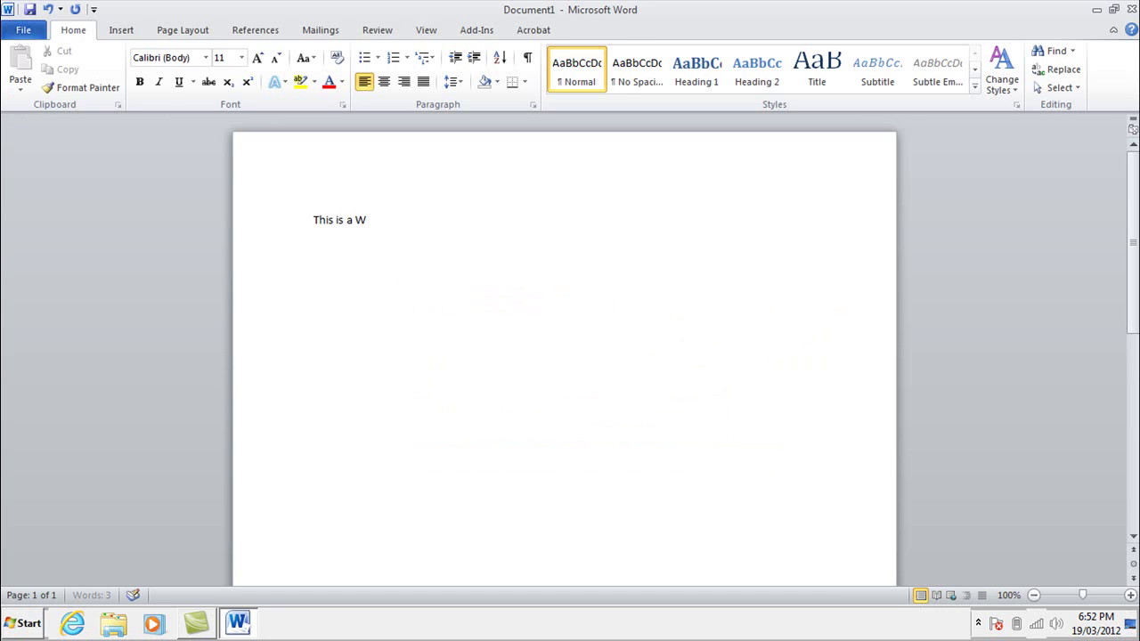
{"action": "type", "text": "ord document for print"}
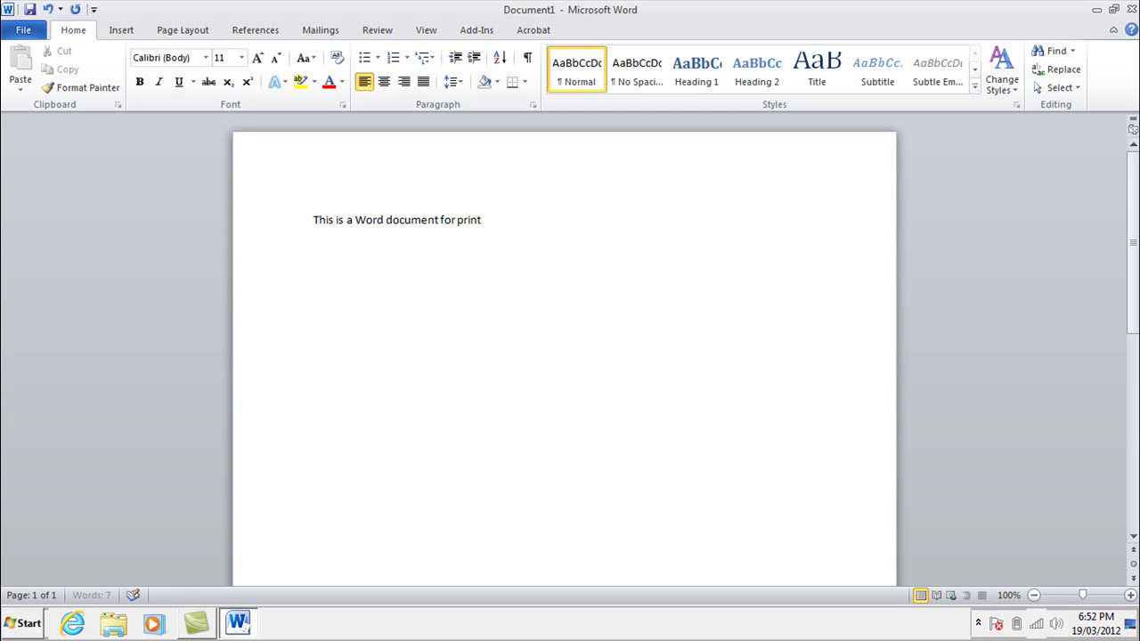
{"action": "type", "text": "ing"}
Step: Set the font size of the whole line of text to 26
{"action": "left_click_drag", "start_coordinate": [512, 224], "coordinate": [323, 219]}
{"action": "left_click", "coordinate": [242, 57]}
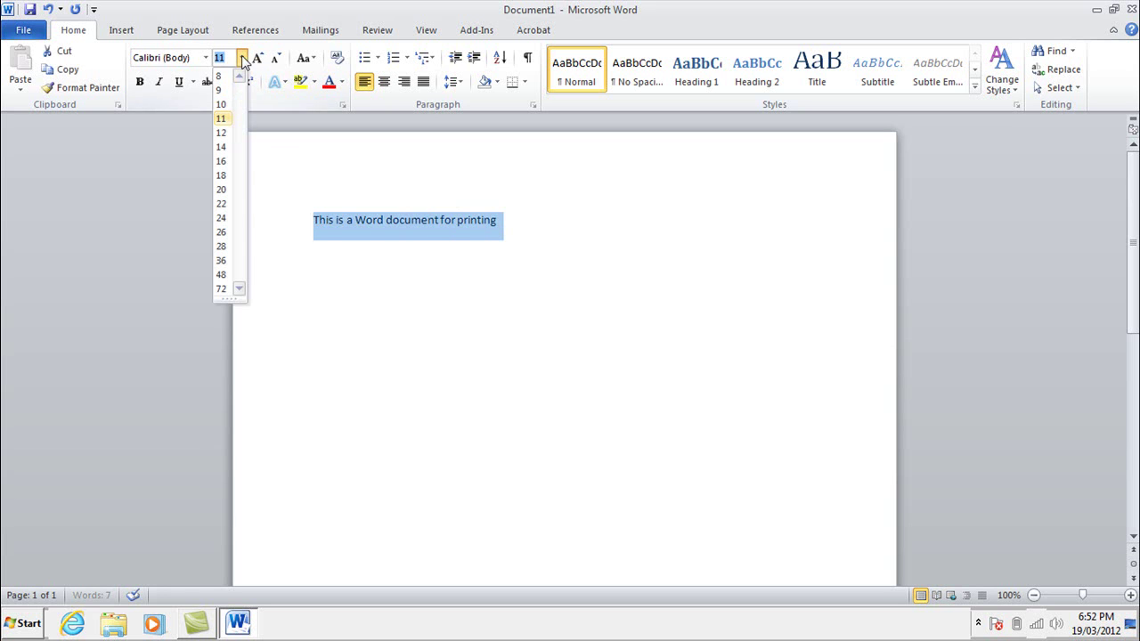
{"action": "left_click", "coordinate": [221, 235]}
{"action": "left_click", "coordinate": [578, 392]}
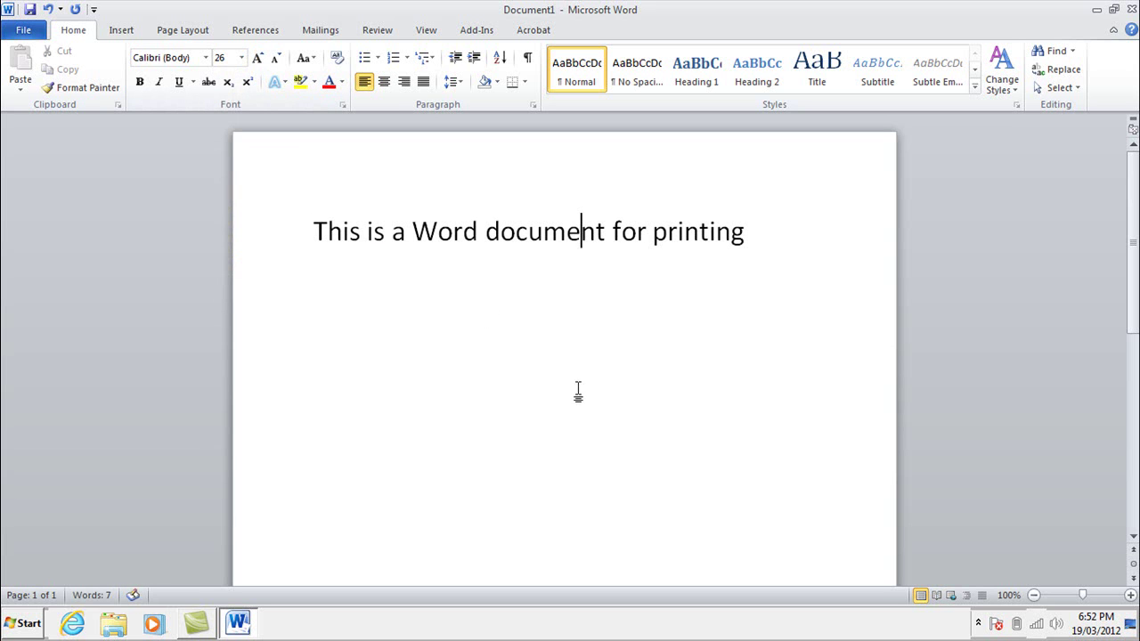
Step: Print the document on the HP LaserJet 2420 PCL 5
{"action": "left_click", "coordinate": [24, 31]}
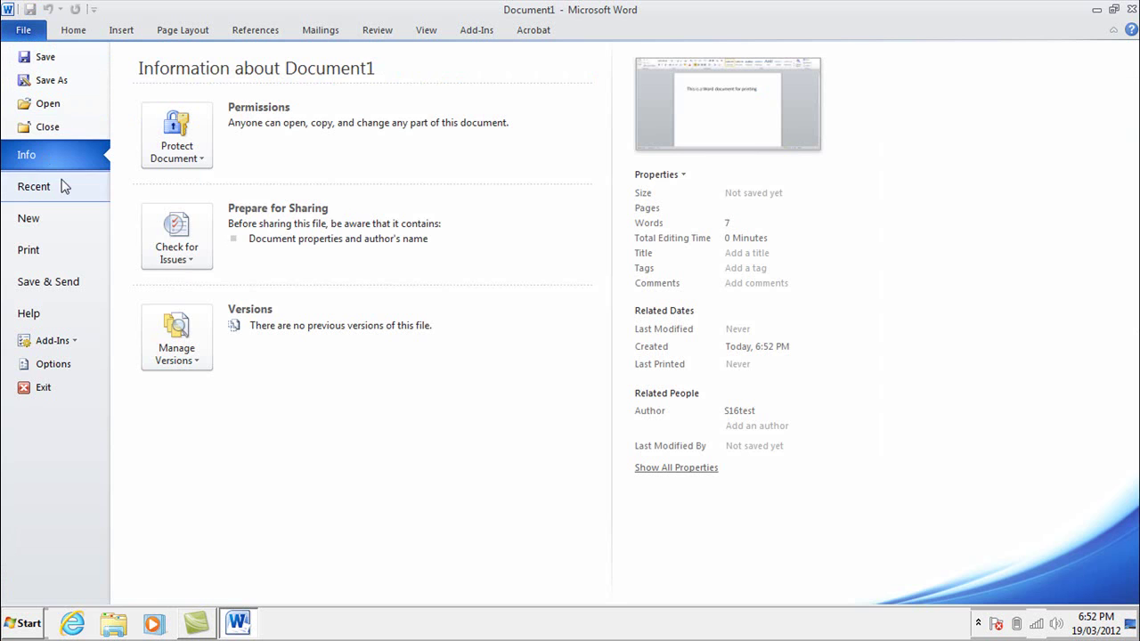
{"action": "left_click", "coordinate": [30, 251]}
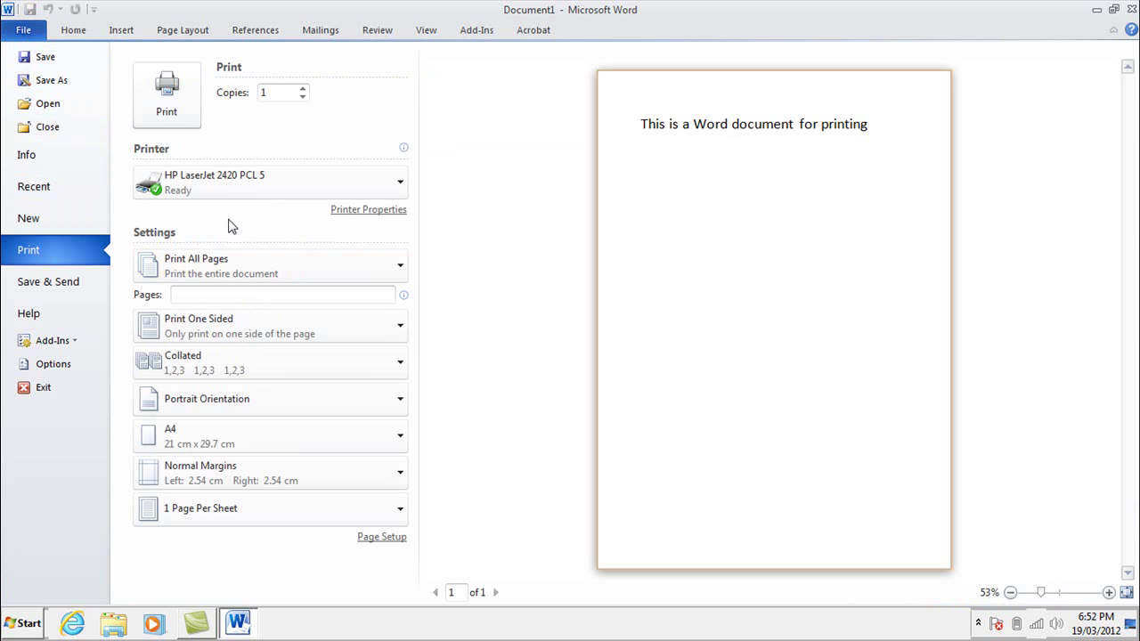
{"action": "left_click", "coordinate": [352, 181]}
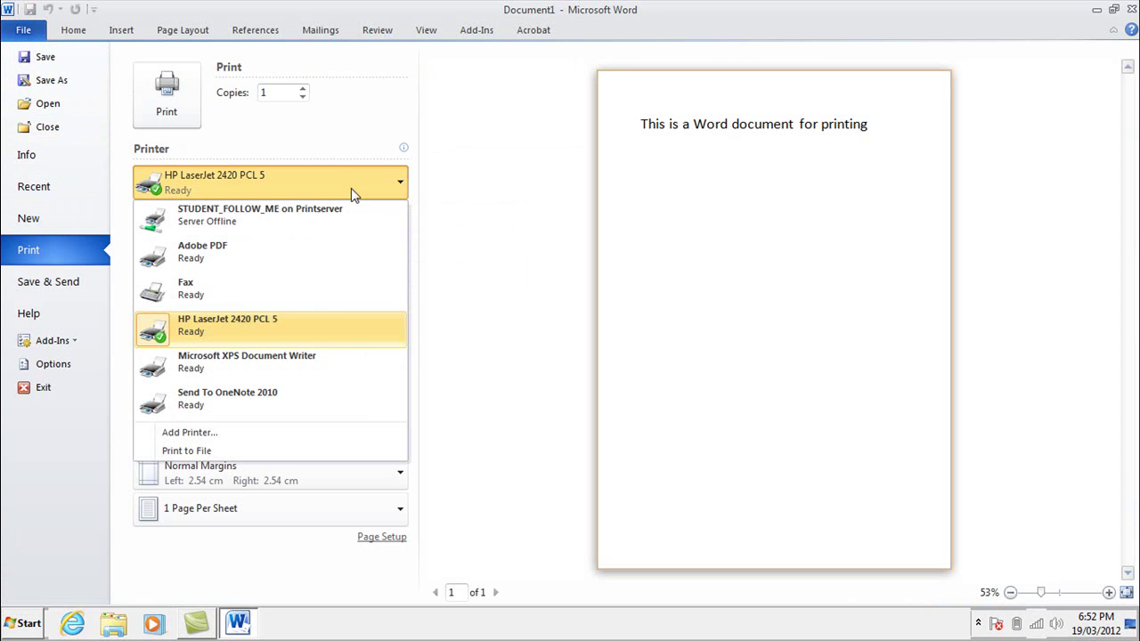
{"action": "left_click", "coordinate": [248, 340]}
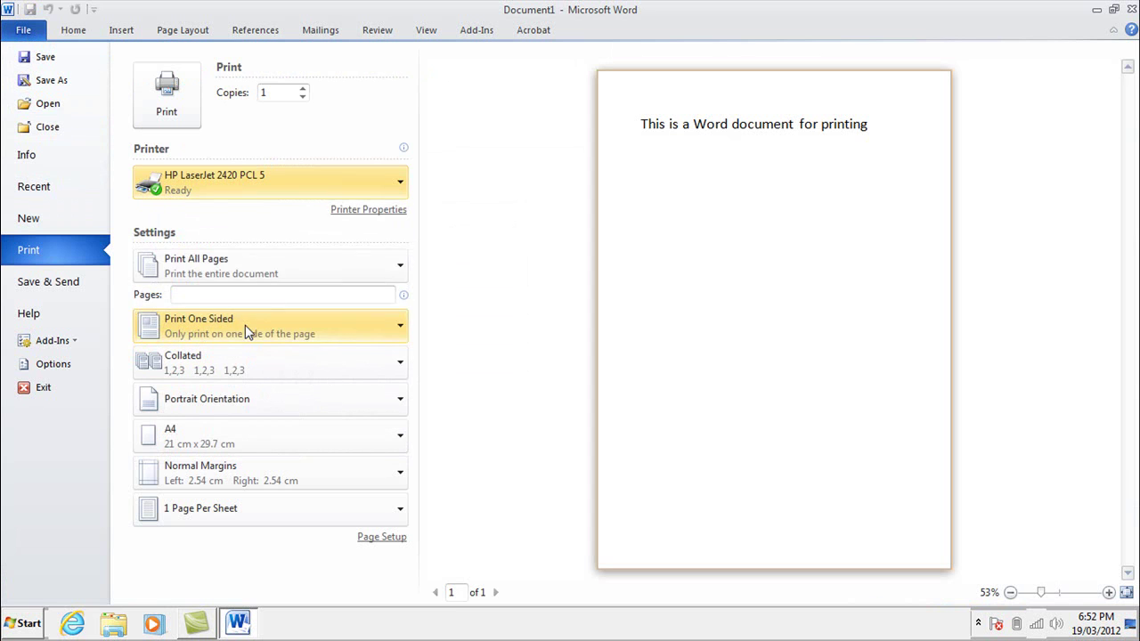
{"action": "left_click", "coordinate": [173, 94]}
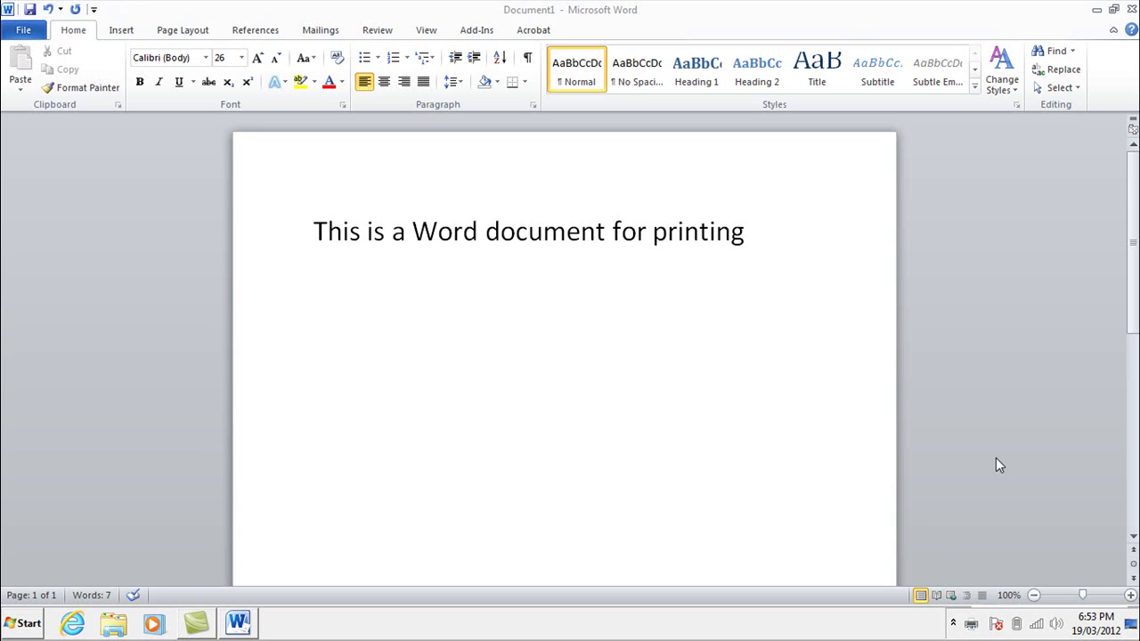
Step: Add "A Successful print!" two paragraphs below the first line, and close the document without saving
{"action": "key", "text": "Return"}
{"action": "key", "text": "Return"}
{"action": "type", "text": "A"}
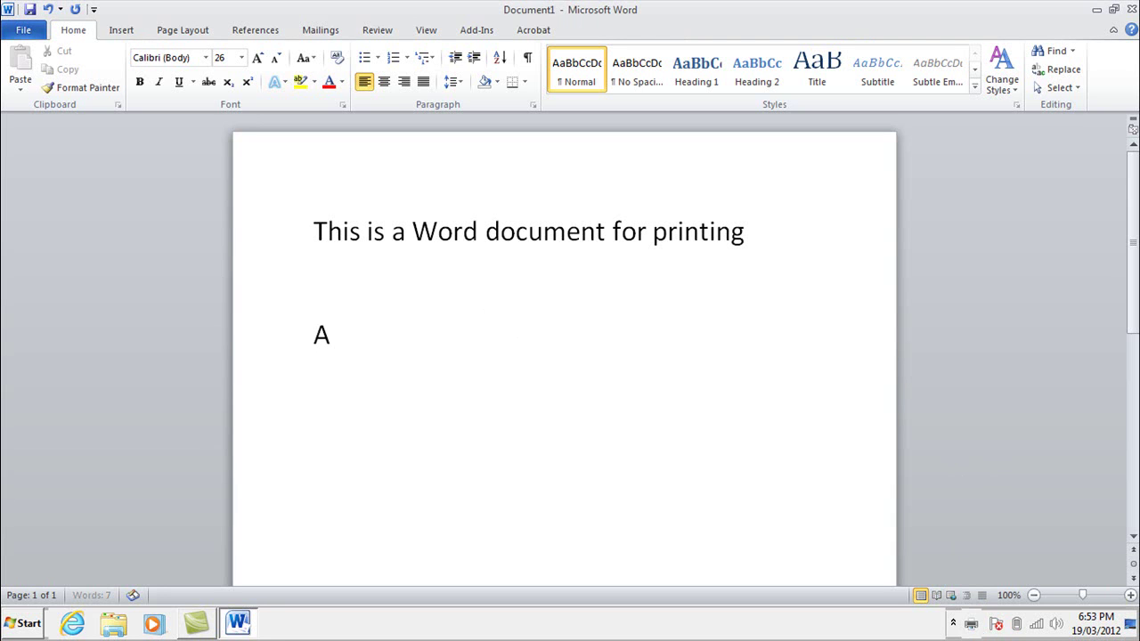
{"action": "type", "text": " Success"}
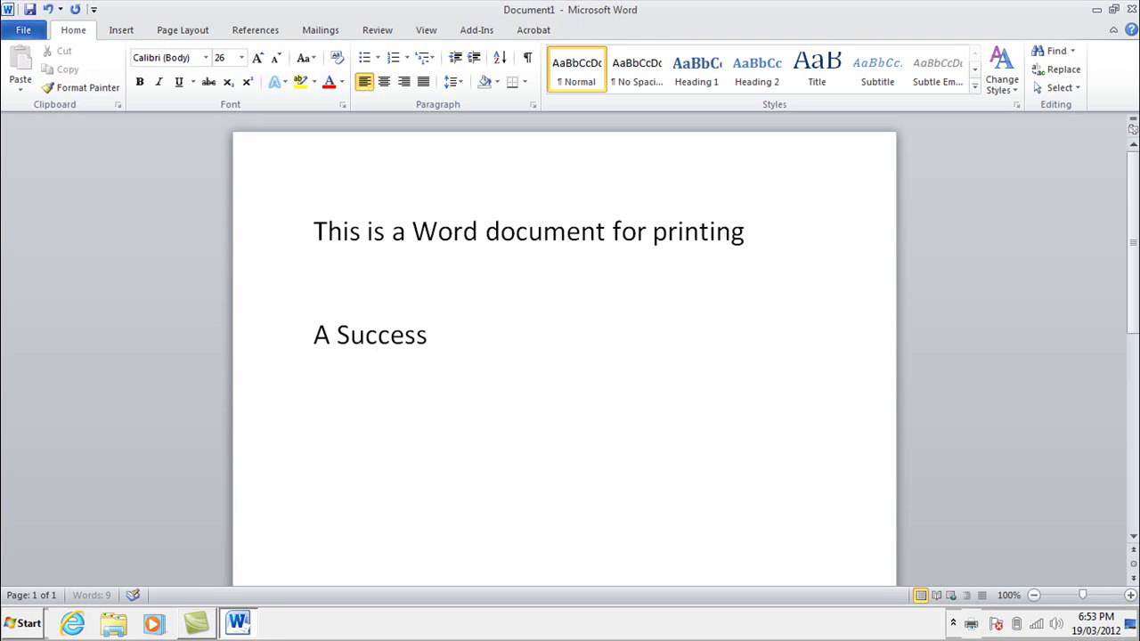
{"action": "type", "text": "ful pr"}
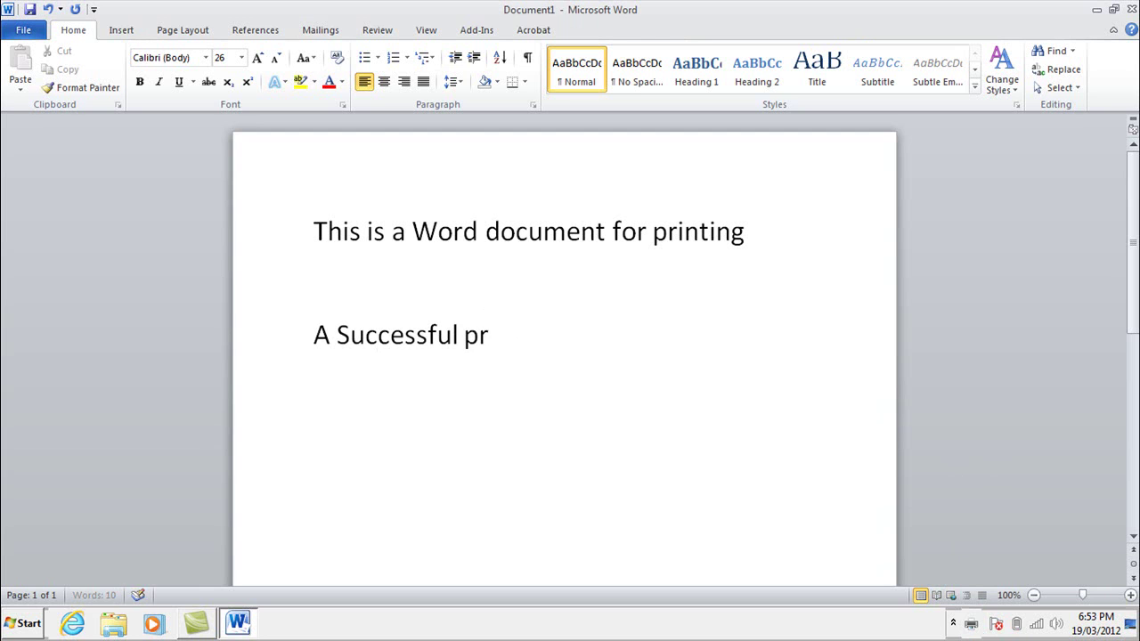
{"action": "type", "text": "int!"}
{"action": "left_click", "coordinate": [1131, 10]}
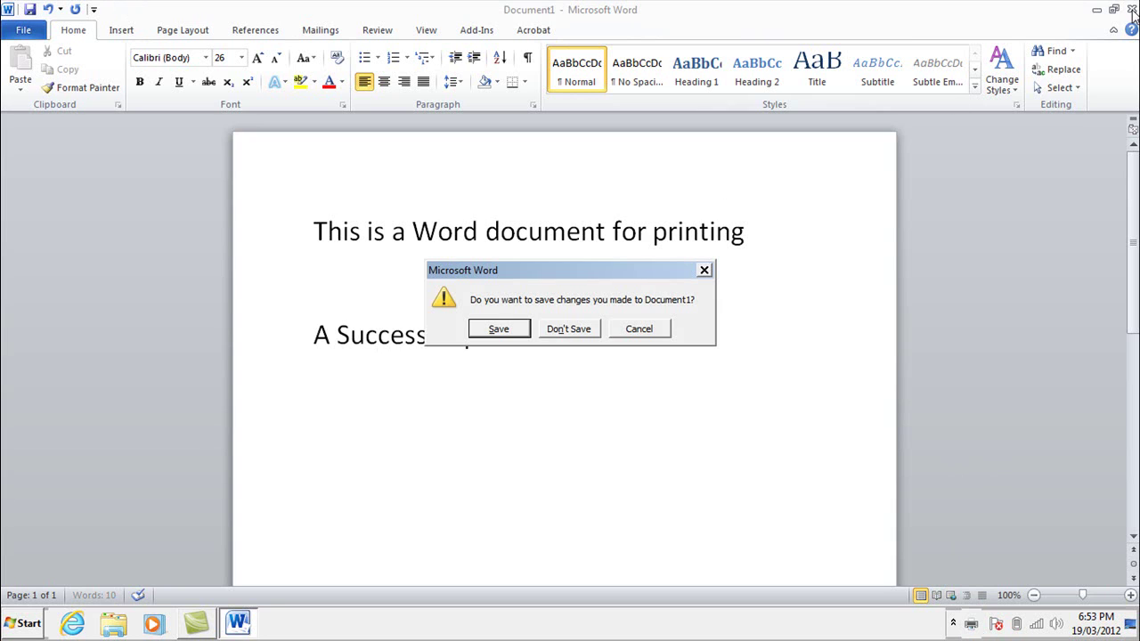
{"action": "left_click", "coordinate": [575, 332]}
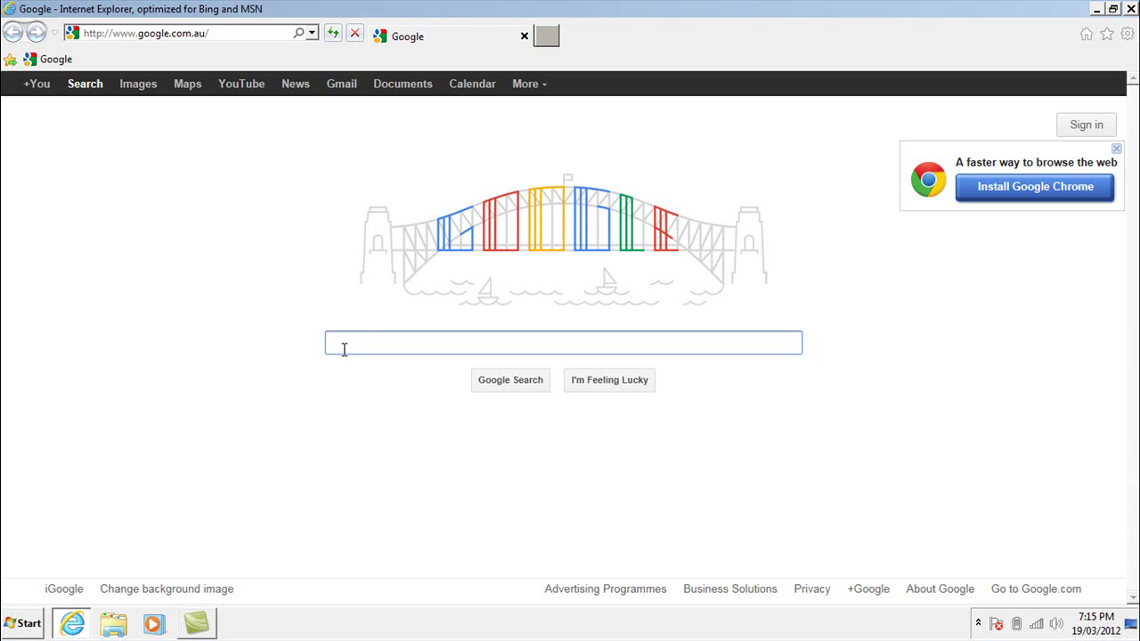
Step: In Internet Explorer, search Google for "hp officejet pro 8000 driver"
{"action": "type", "text": "hp "}
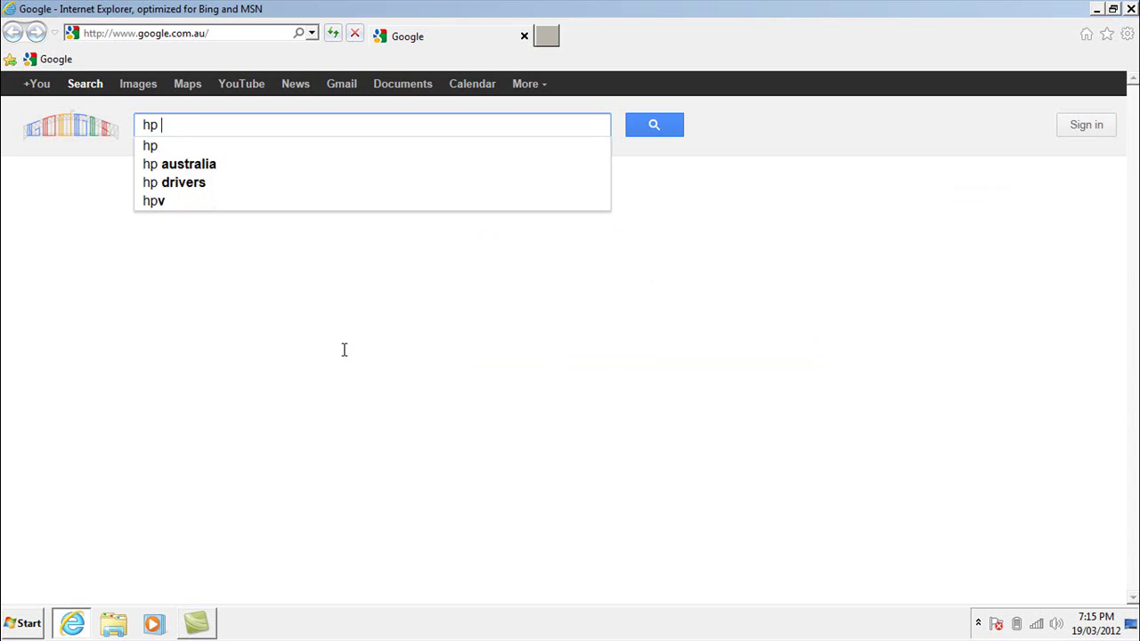
{"action": "type", "text": "off"}
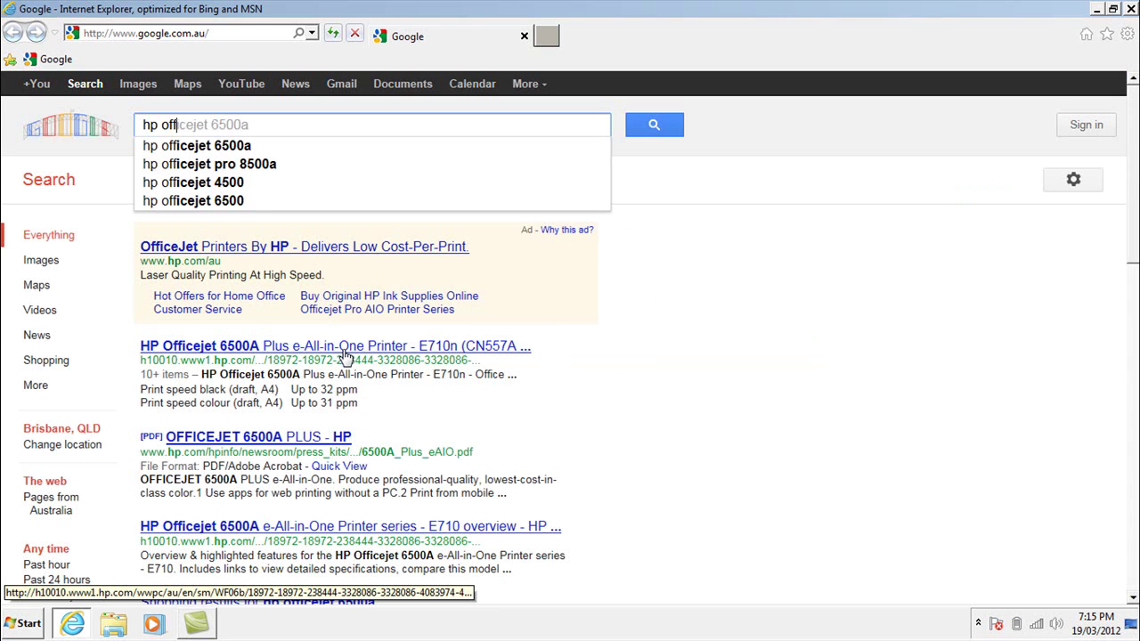
{"action": "type", "text": "icejet "}
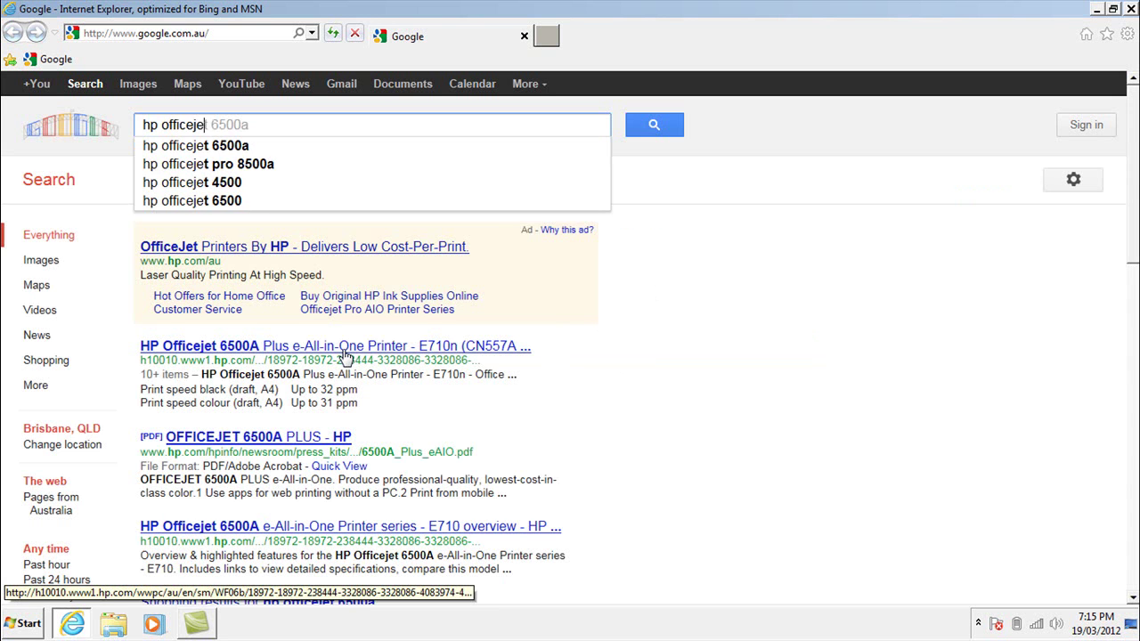
{"action": "type", "text": "pro "}
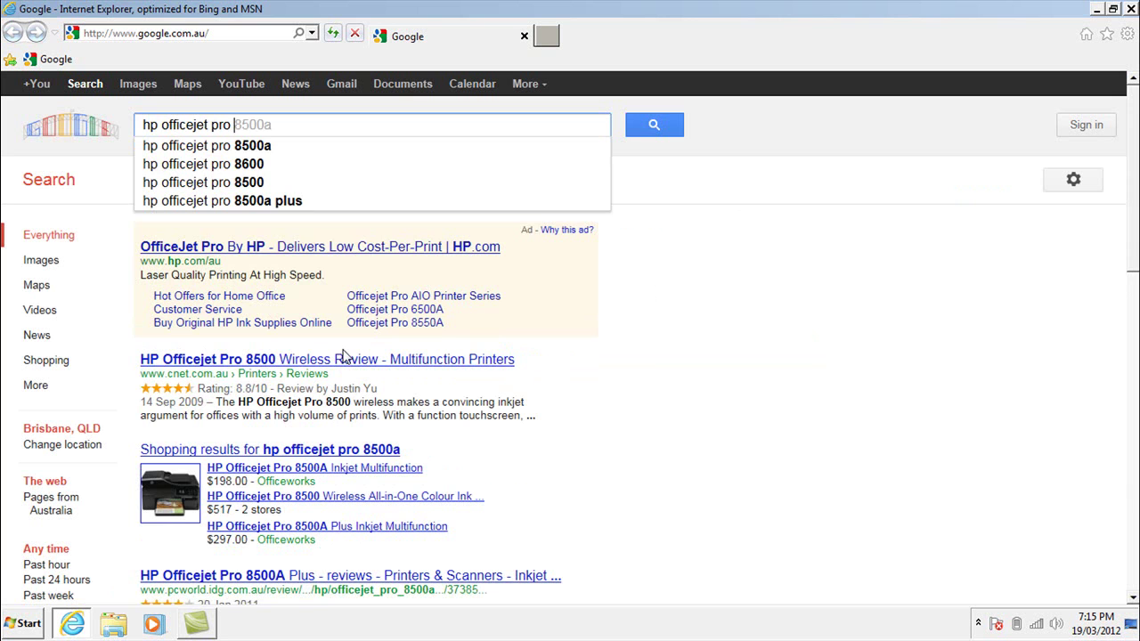
{"action": "type", "text": "8000"}
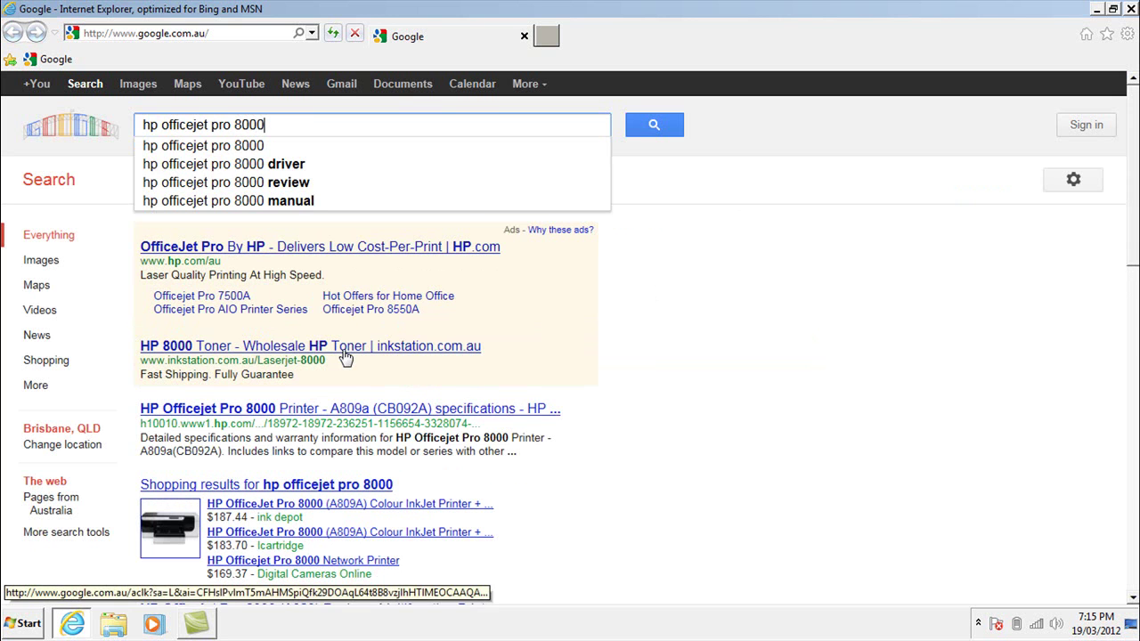
{"action": "left_click", "coordinate": [274, 165]}
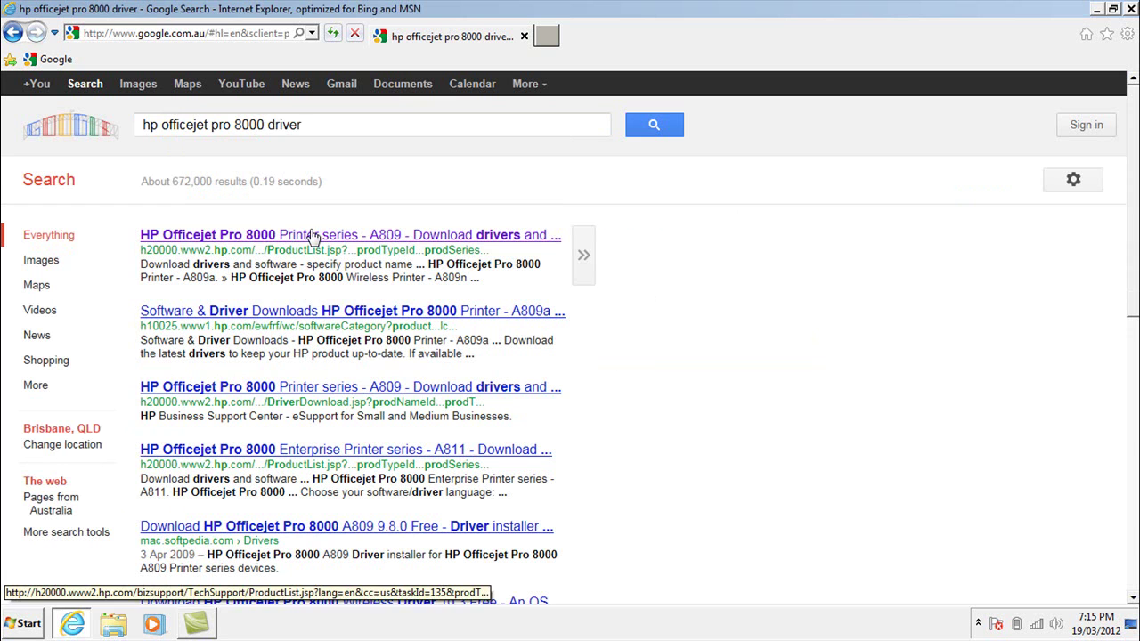
Step: Open HP's driver download page for the Officejet Pro 8000 series A809 and choose the Officejet Pro 8000 Printer - A809a
{"action": "left_click", "coordinate": [312, 234]}
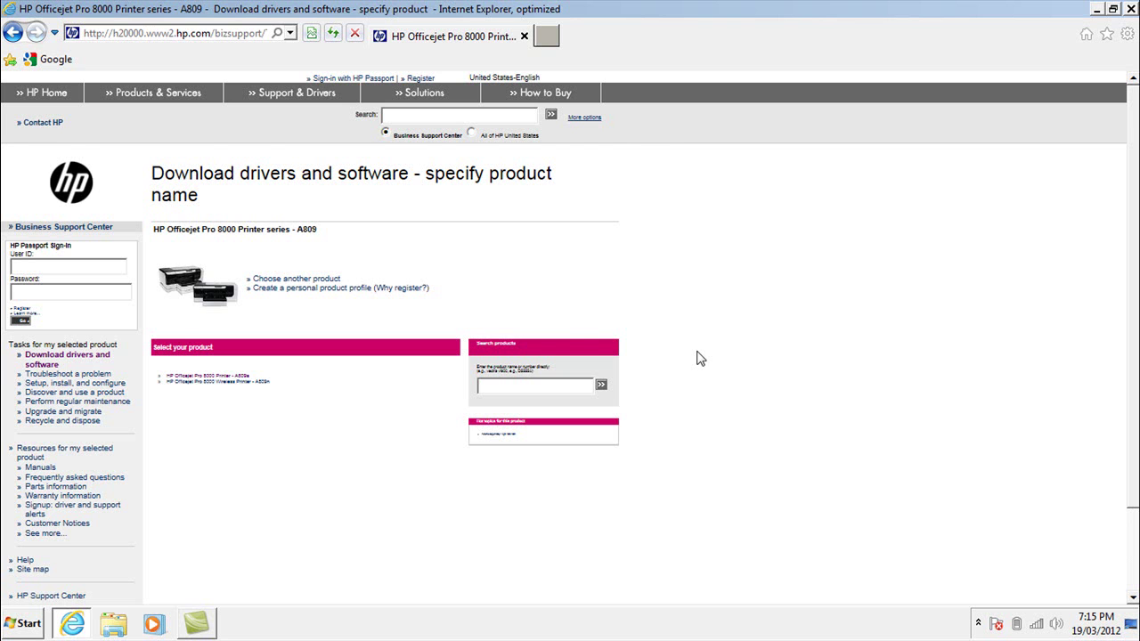
{"action": "scroll", "coordinate": [697, 358], "scroll_direction": "up", "scroll_amount": 2, "text": "ctrl"}
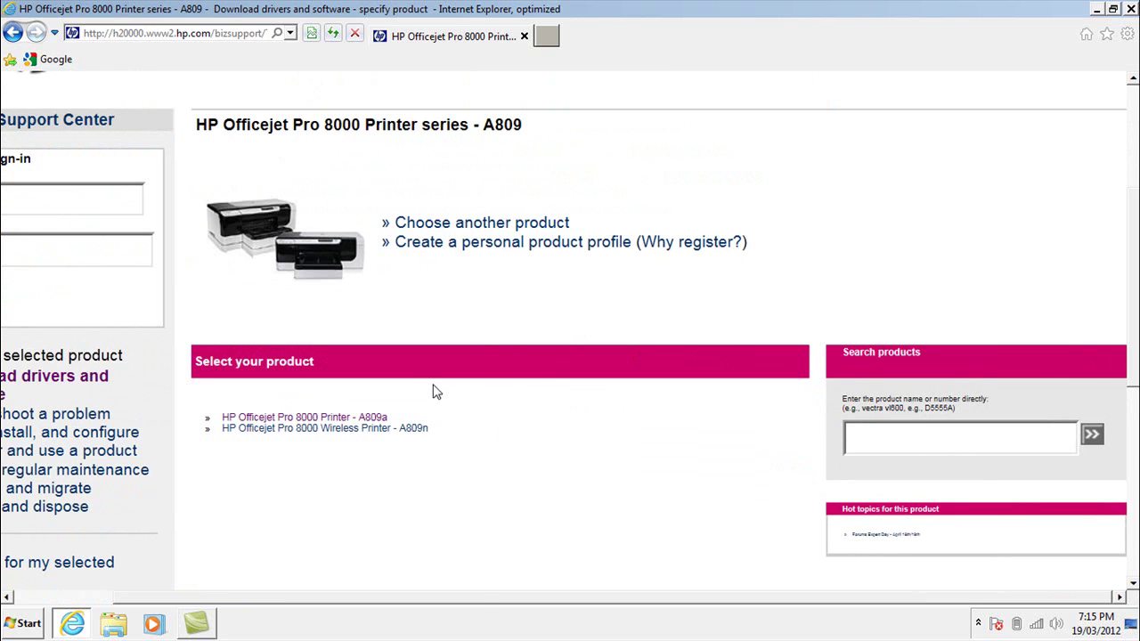
{"action": "left_click", "coordinate": [370, 419]}
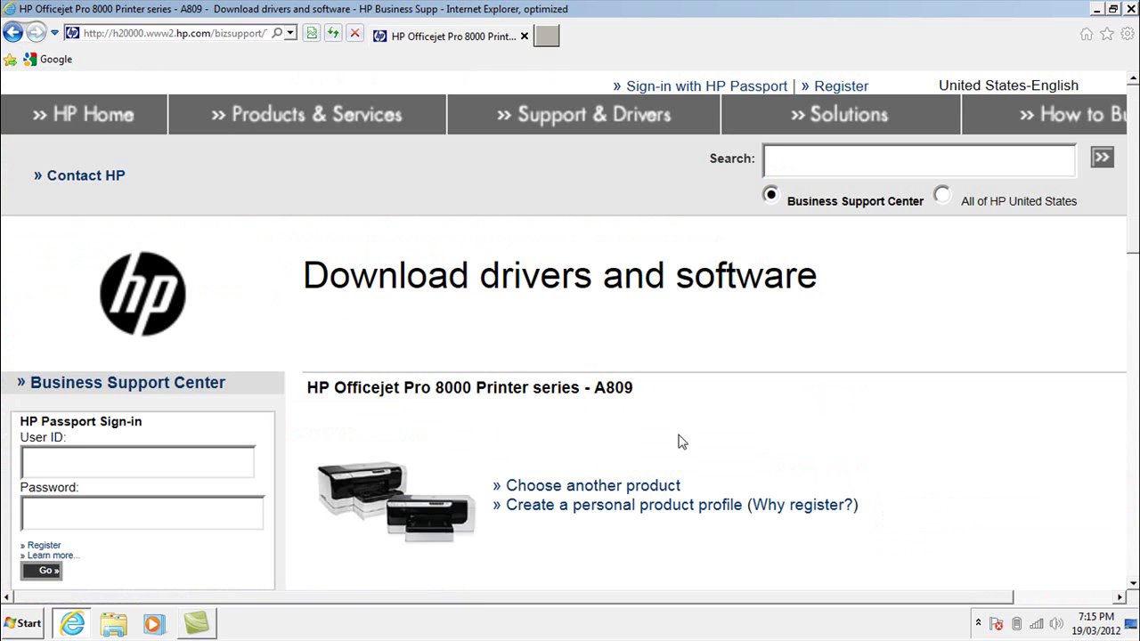
Step: Select Microsoft Windows 7 (32-bit) as the operating system and allow the blocked www2.hp.com pop-up once
{"action": "scroll", "coordinate": [710, 432], "scroll_direction": "down", "scroll_amount": 2}
{"action": "scroll", "coordinate": [710, 431], "scroll_direction": "down", "scroll_amount": 6}
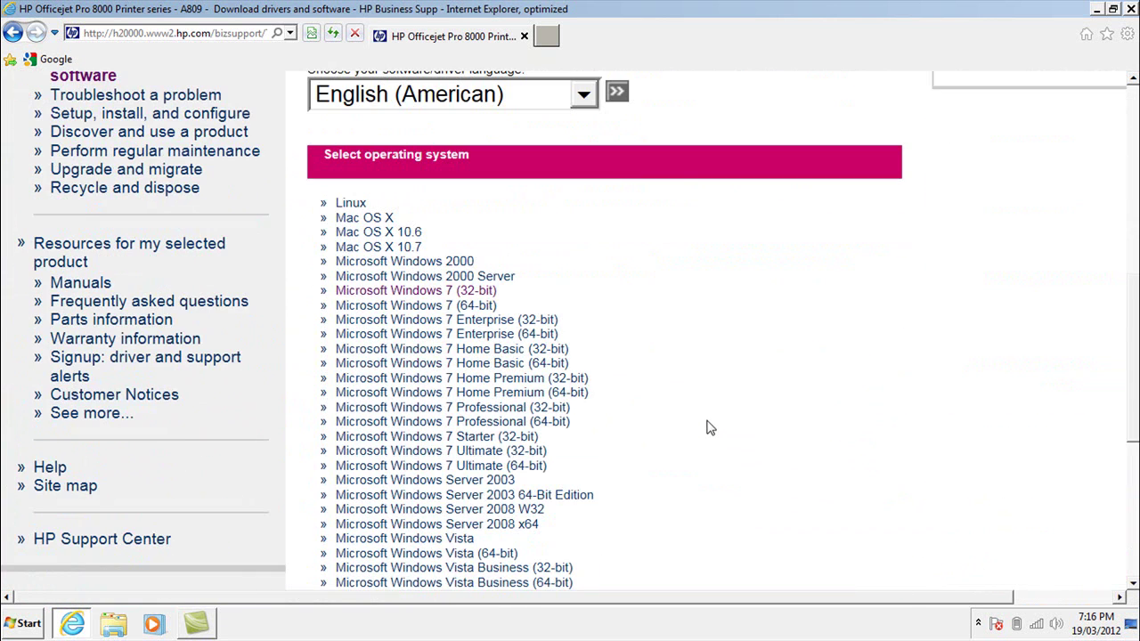
{"action": "left_click", "coordinate": [462, 296]}
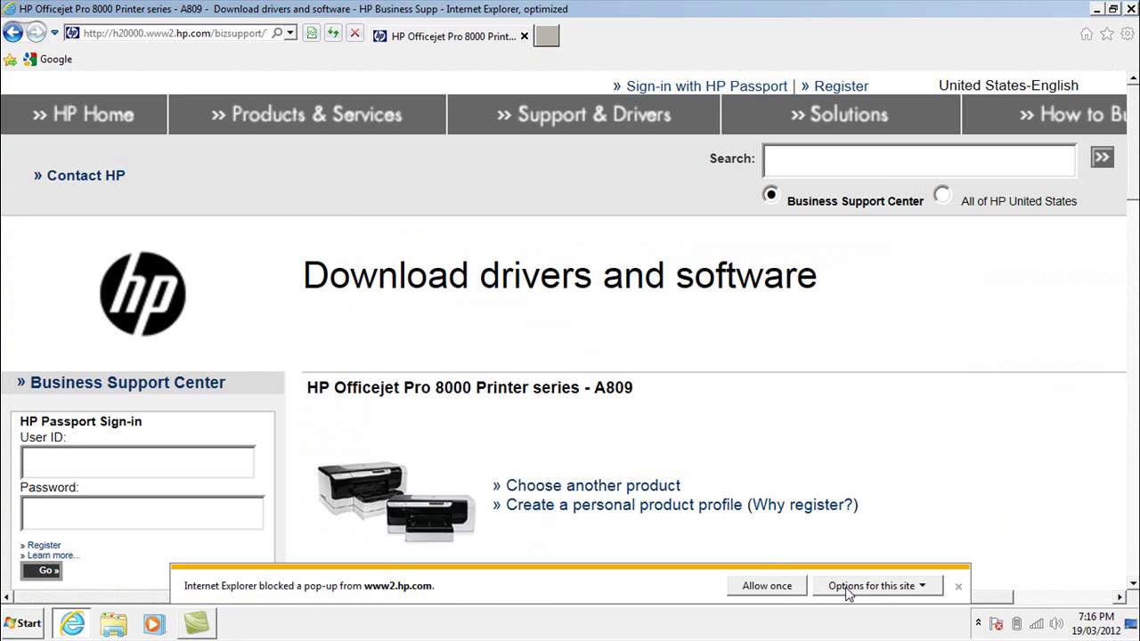
{"action": "left_click", "coordinate": [766, 586]}
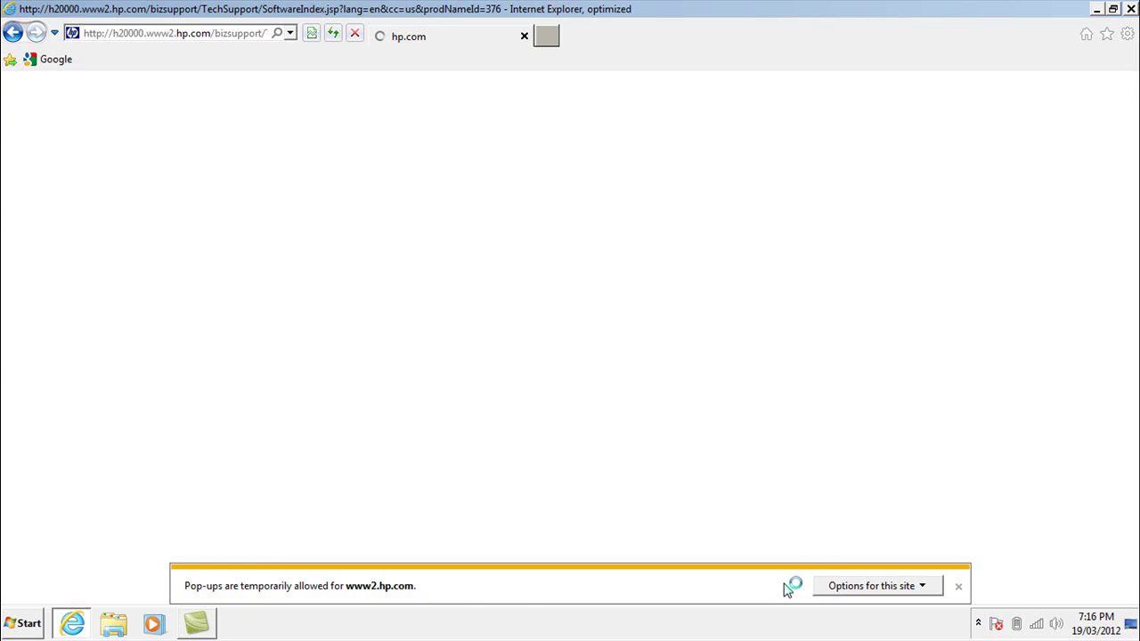
Step: Download the HP Officejet Basic Print Driver, saving OJP8000vA809_Basic_14 to the Desktop, and view the download list
{"action": "scroll", "coordinate": [748, 463], "scroll_direction": "down", "scroll_amount": 6}
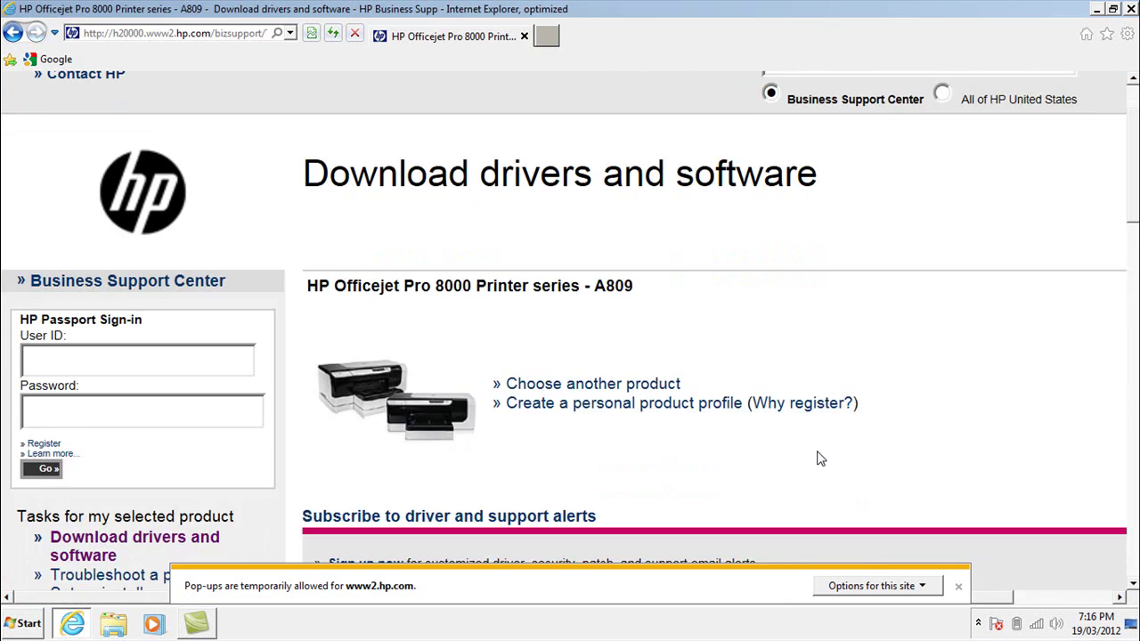
{"action": "scroll", "coordinate": [821, 457], "scroll_direction": "down", "scroll_amount": 2}
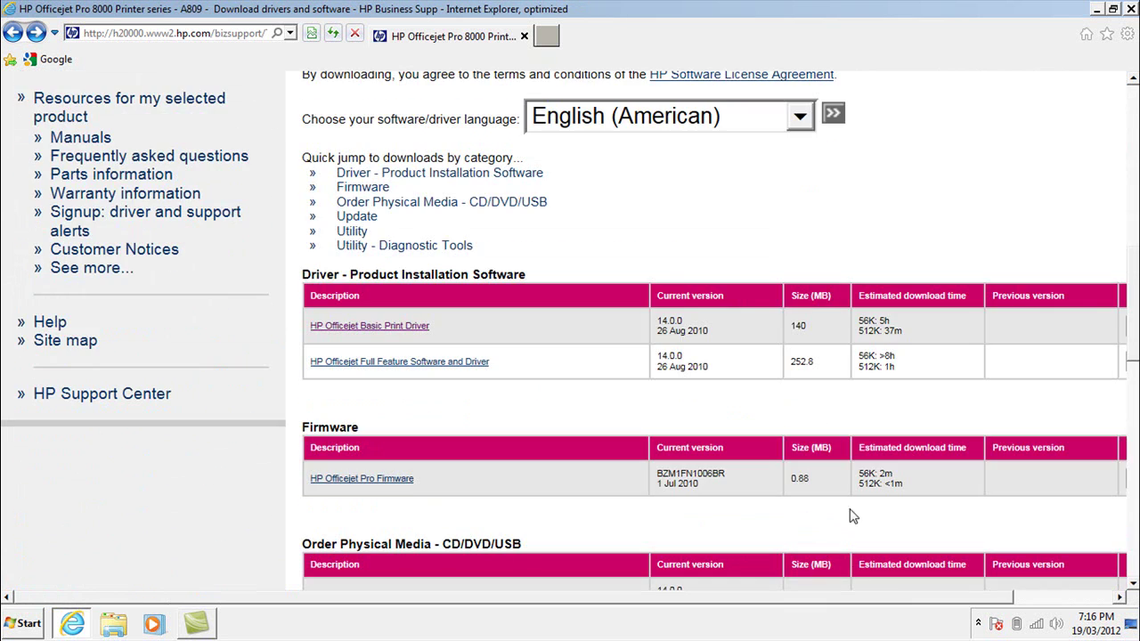
{"action": "left_click_drag", "start_coordinate": [779, 599], "coordinate": [888, 604]}
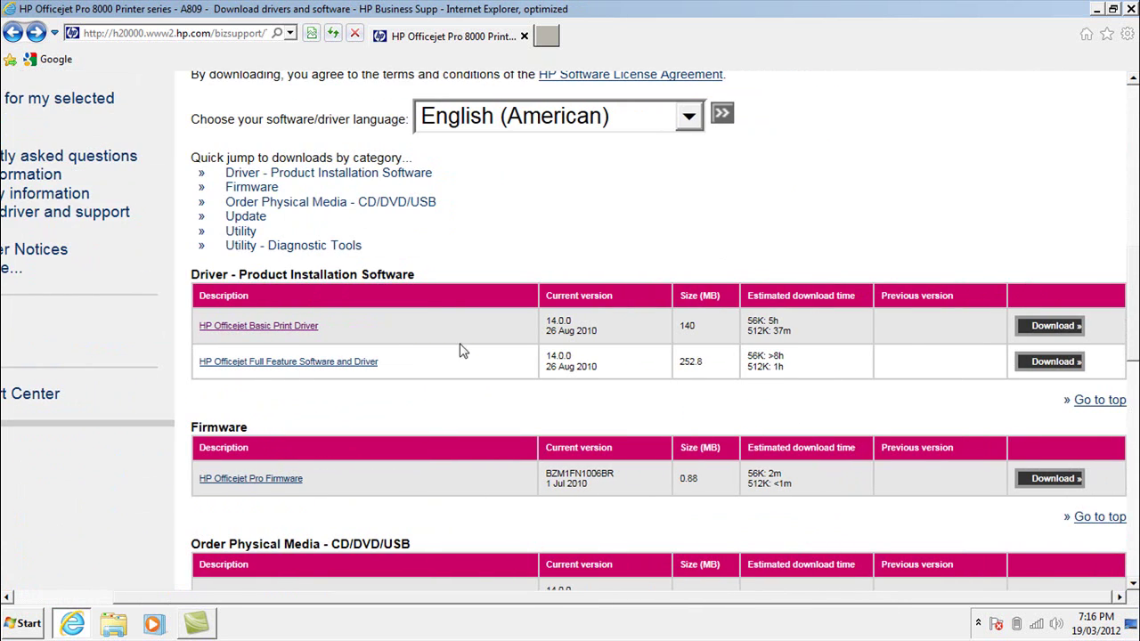
{"action": "left_click", "coordinate": [1042, 328]}
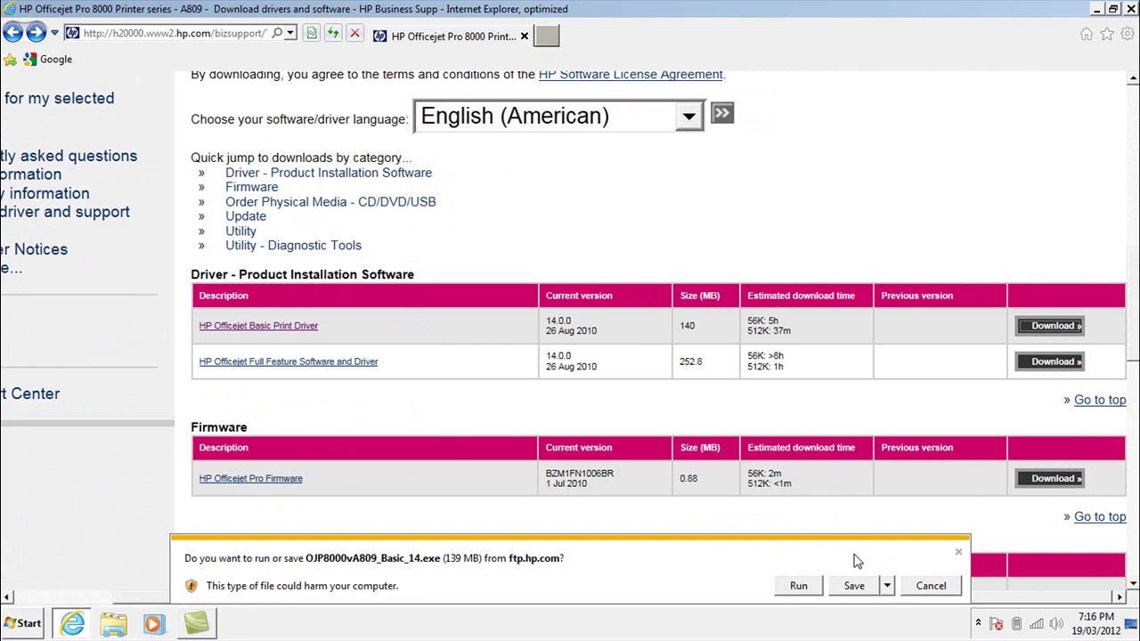
{"action": "left_click", "coordinate": [889, 585]}
{"action": "left_click", "coordinate": [936, 568]}
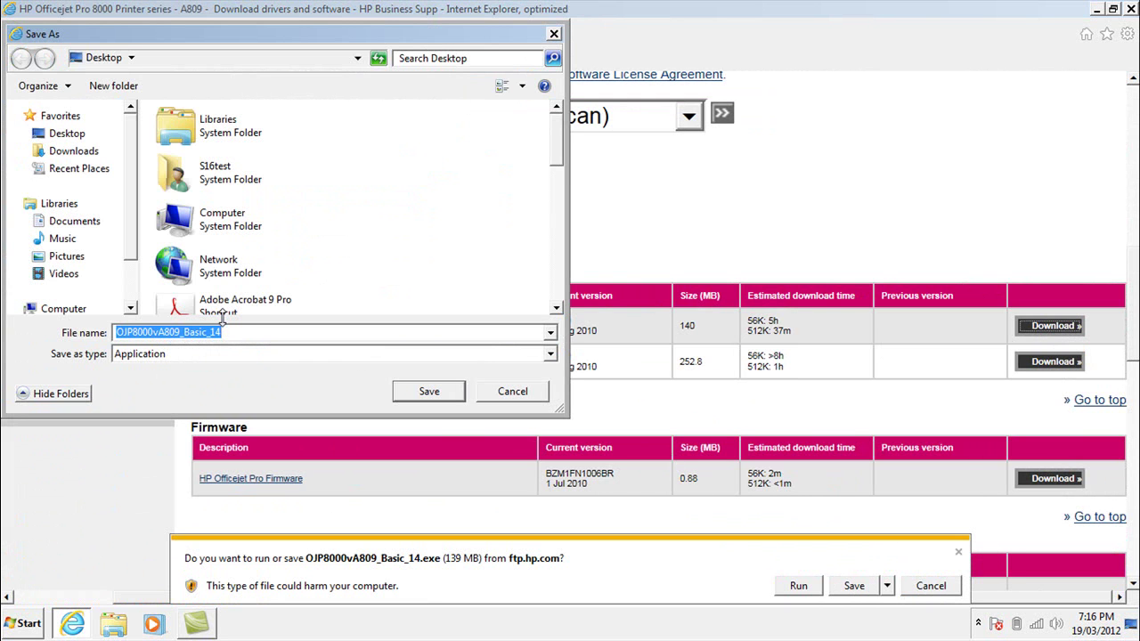
{"action": "left_click", "coordinate": [430, 393]}
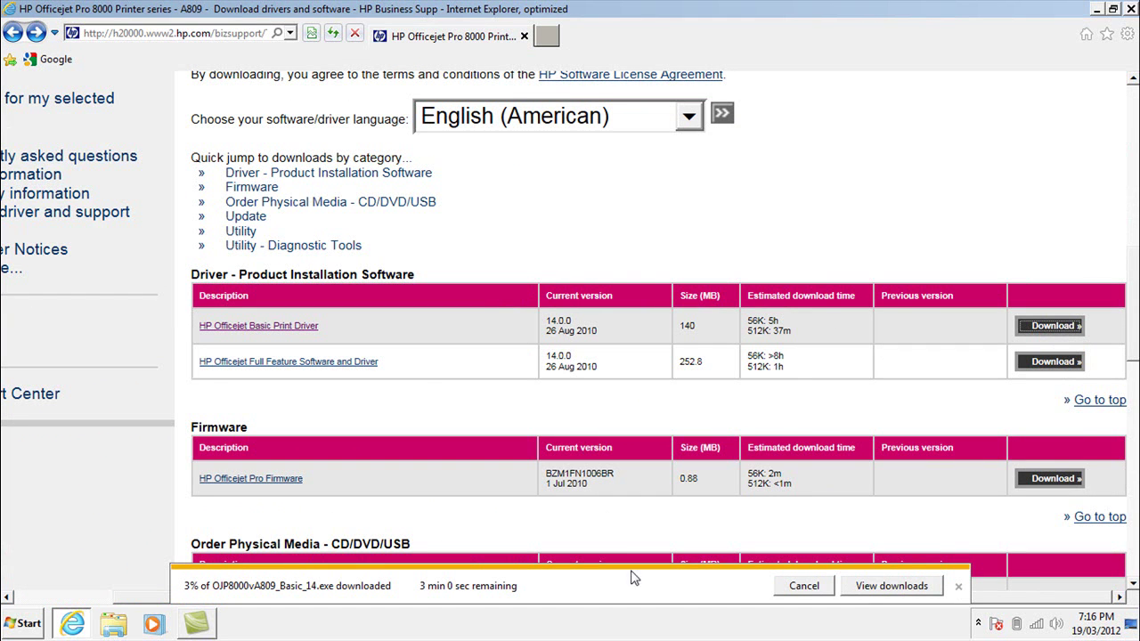
{"action": "left_click", "coordinate": [868, 586]}
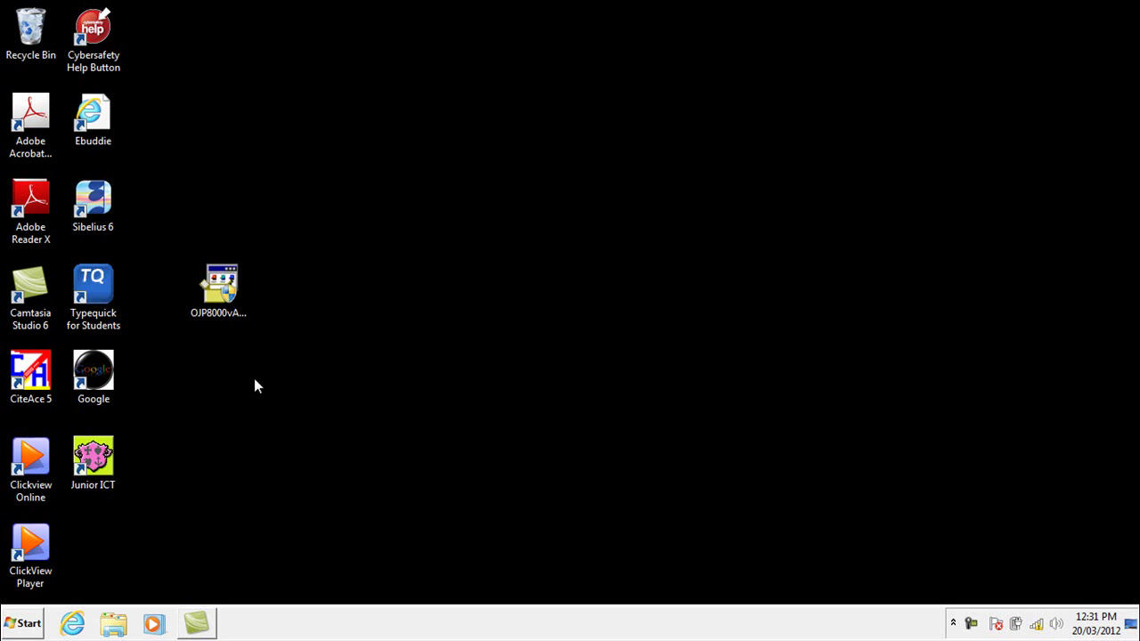
Step: Run OJP8000vA809_Basic_14 from the desktop and extract its files to the suggested temporary directory
{"action": "left_click", "coordinate": [225, 285]}
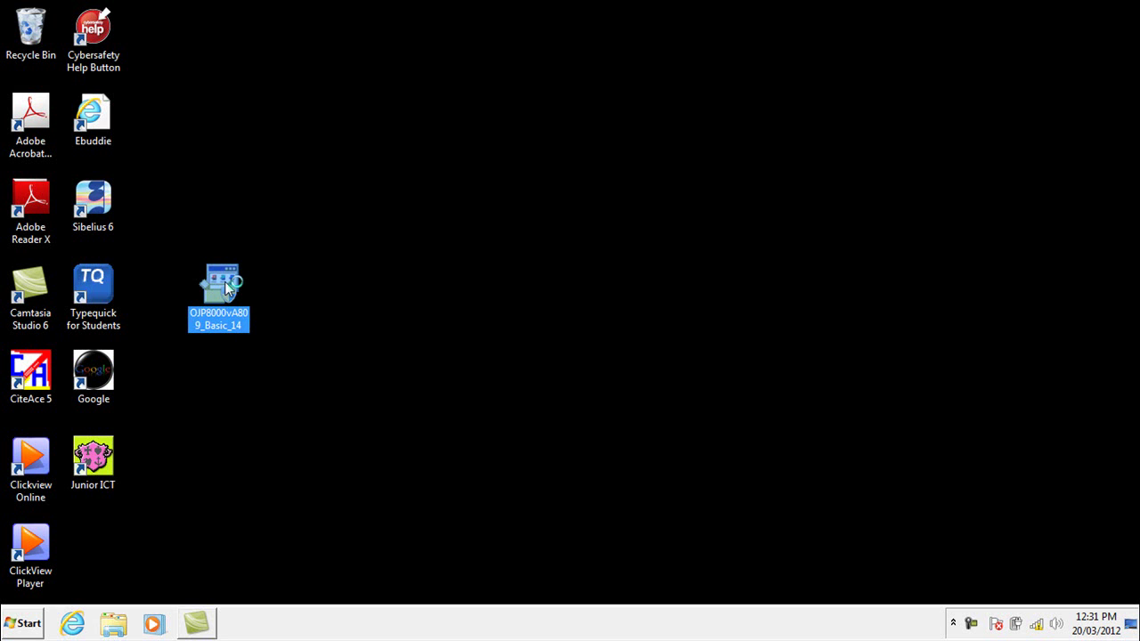
{"action": "double_click", "coordinate": [225, 285]}
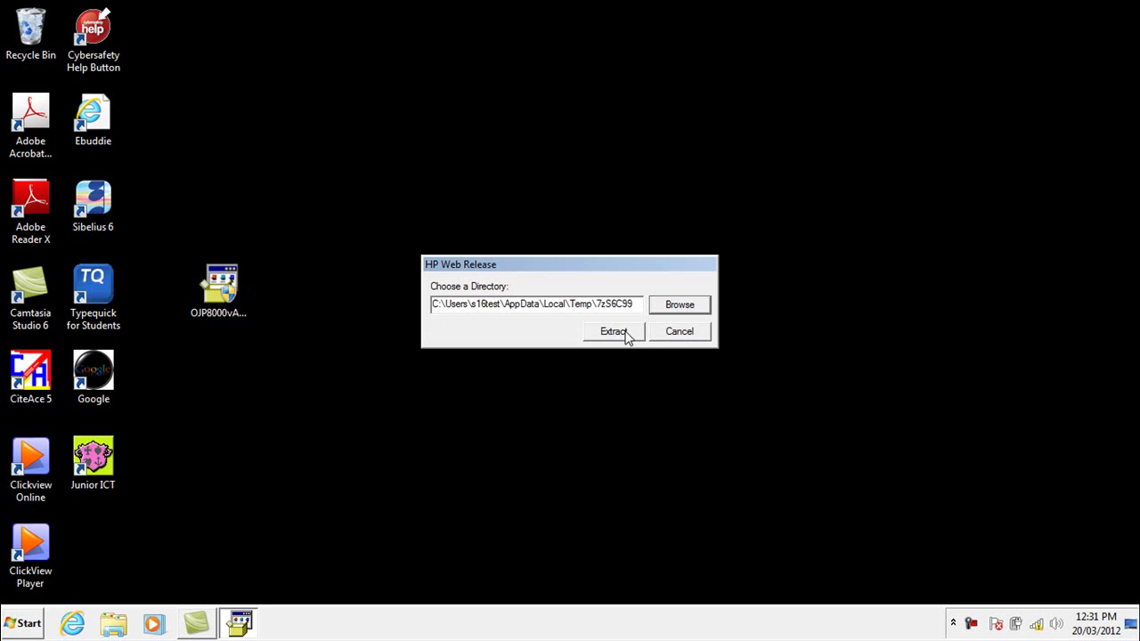
{"action": "left_click", "coordinate": [614, 331]}
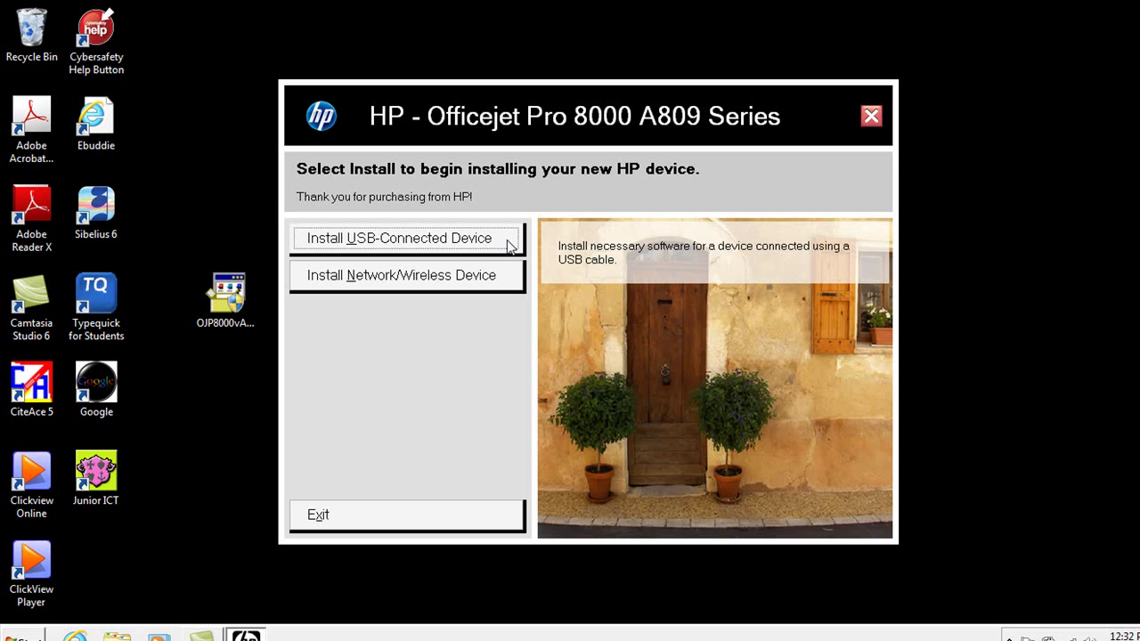
Step: Start the installation for a USB-connected device and accept the installation agreements and settings
{"action": "left_click", "coordinate": [434, 242]}
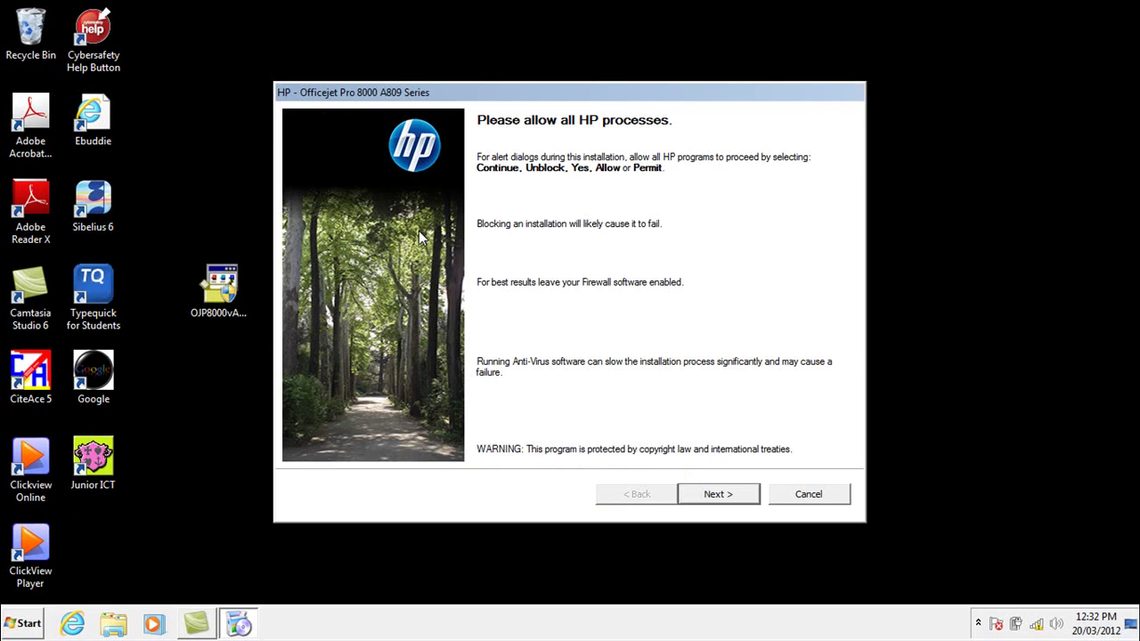
{"action": "left_click", "coordinate": [718, 494]}
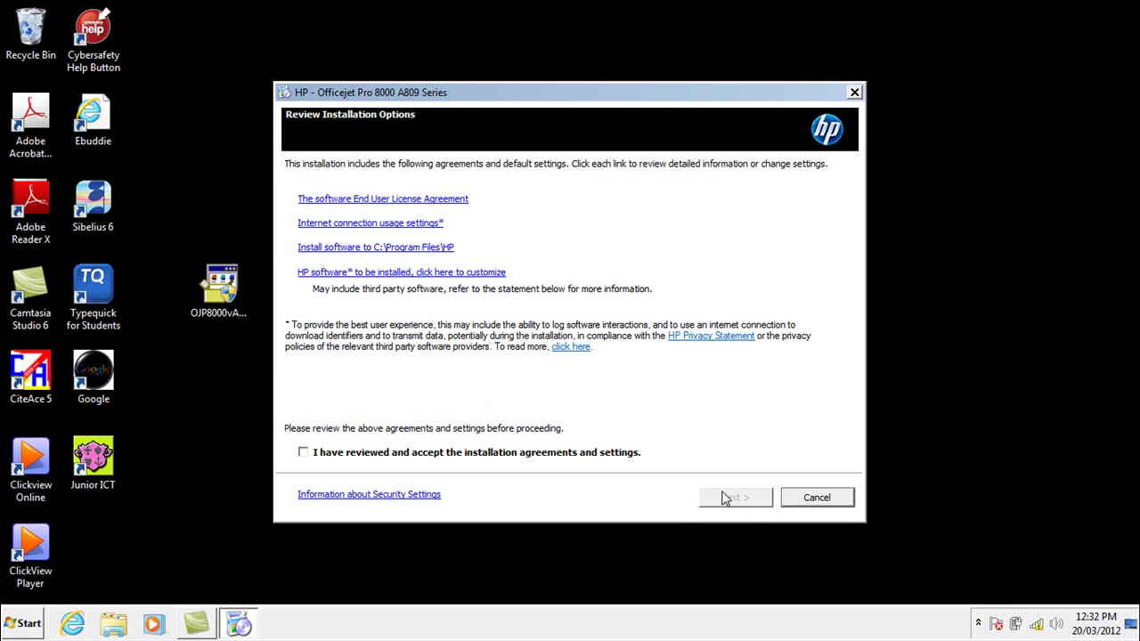
{"action": "left_click", "coordinate": [316, 454]}
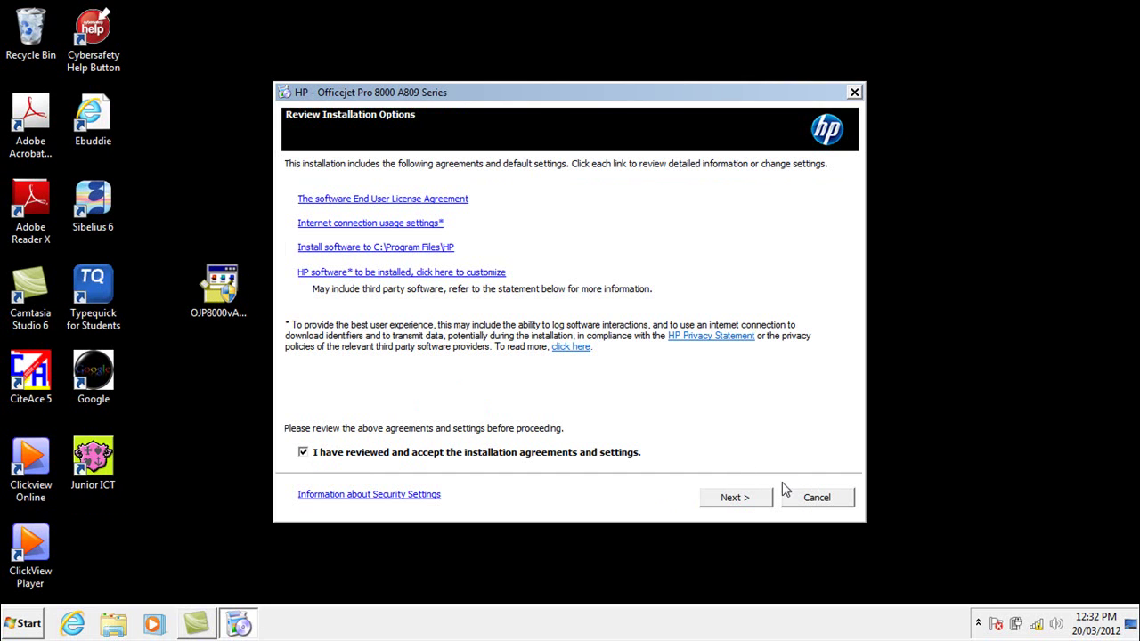
{"action": "left_click", "coordinate": [736, 498]}
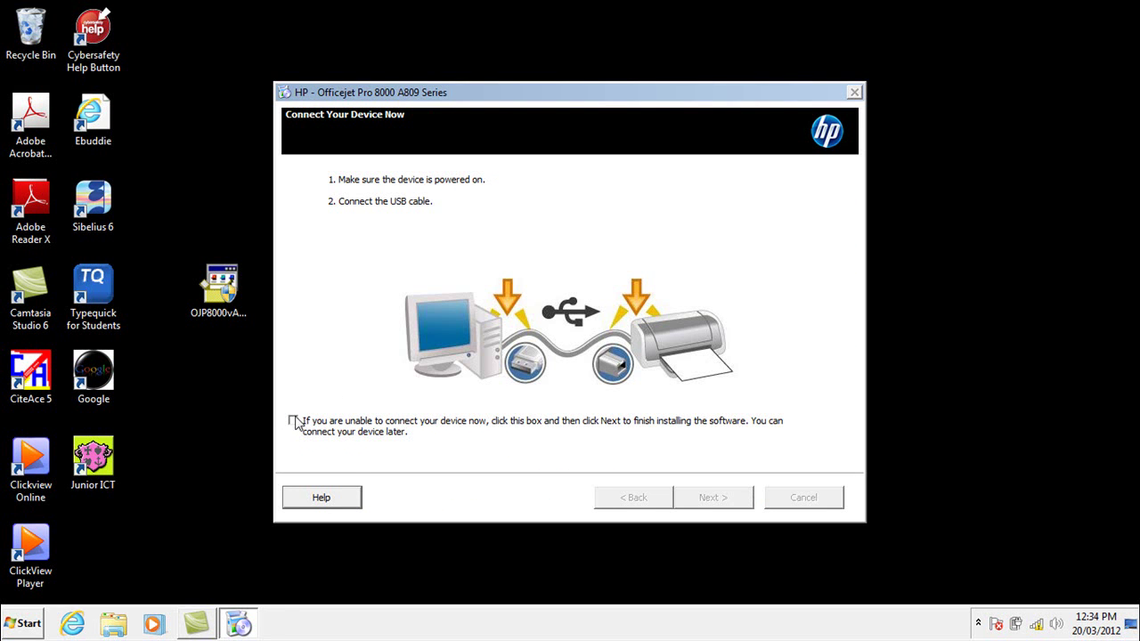
Step: Skip connecting the device during setup and finish the installation, keeping the Add a Device desktop shortcut option
{"action": "left_click", "coordinate": [293, 421]}
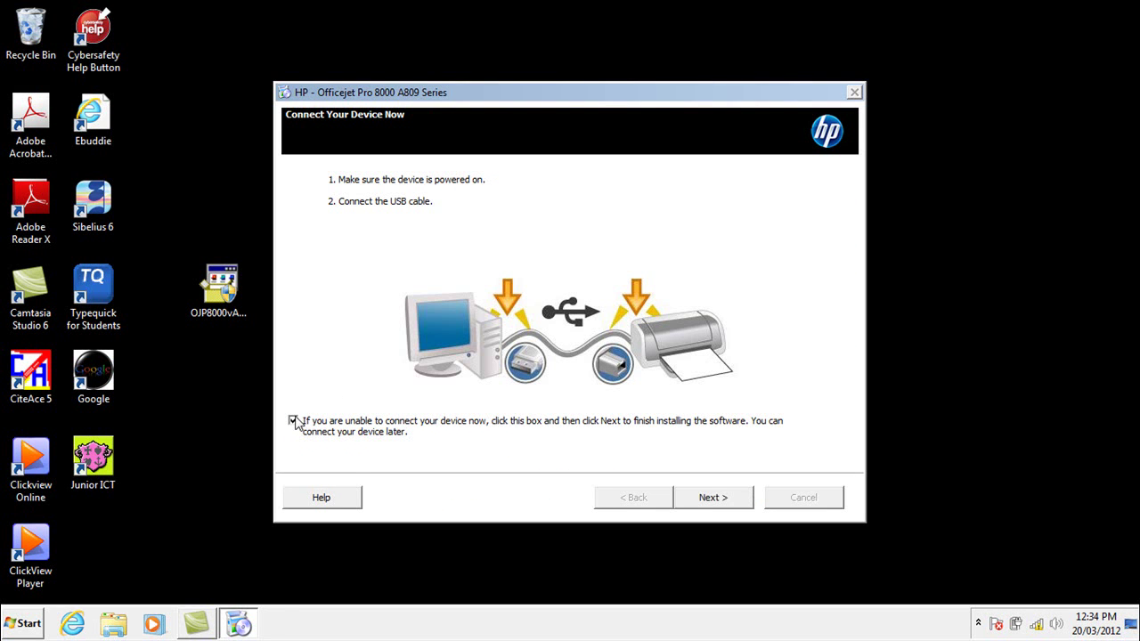
{"action": "left_click", "coordinate": [708, 502]}
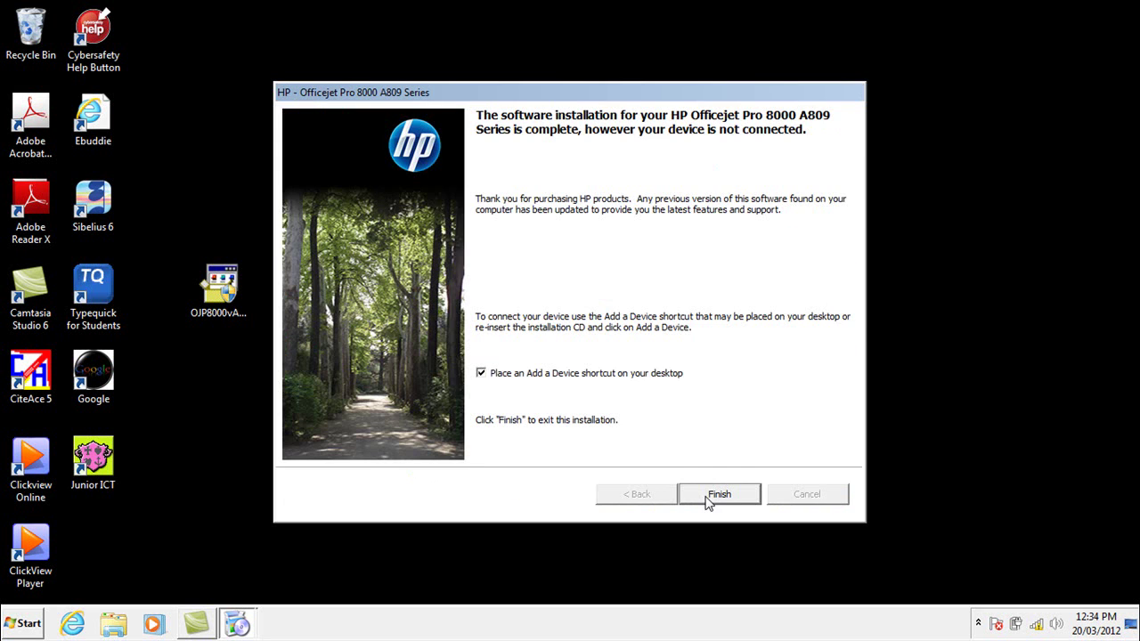
{"action": "left_click", "coordinate": [718, 496]}
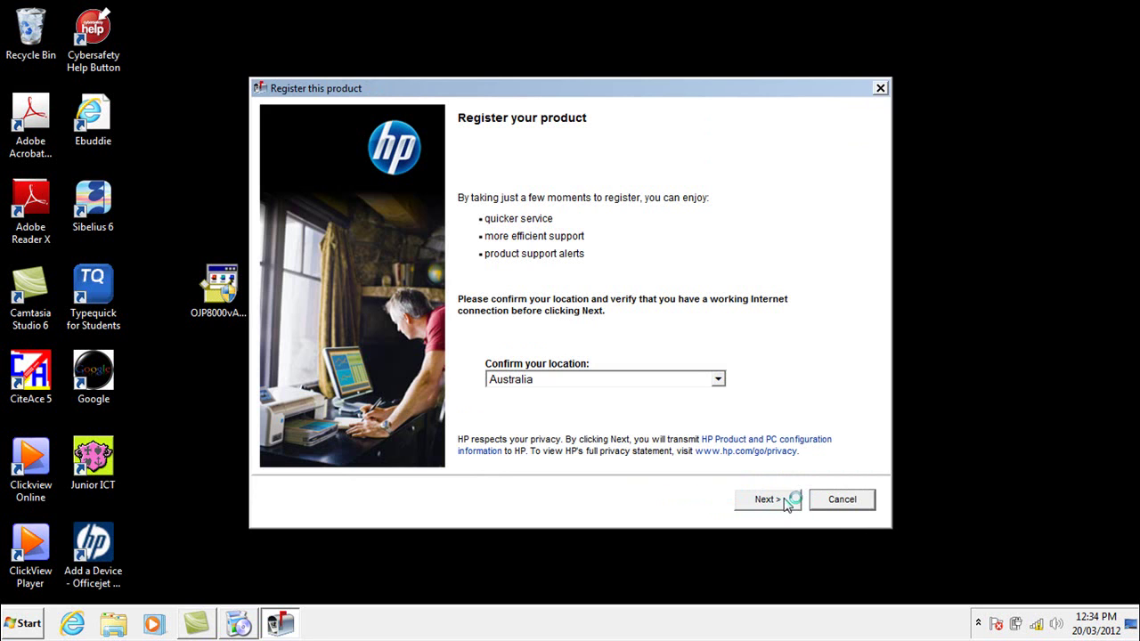
Step: Cancel the product registration with the reminder set to "In a week"
{"action": "left_click", "coordinate": [829, 503]}
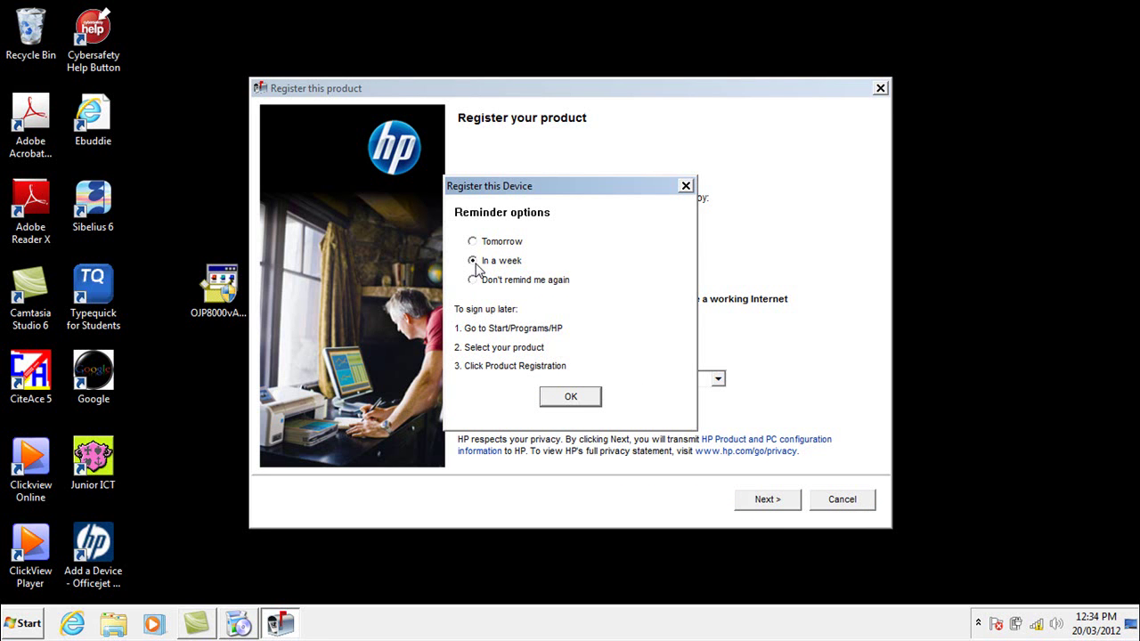
{"action": "left_click", "coordinate": [582, 398]}
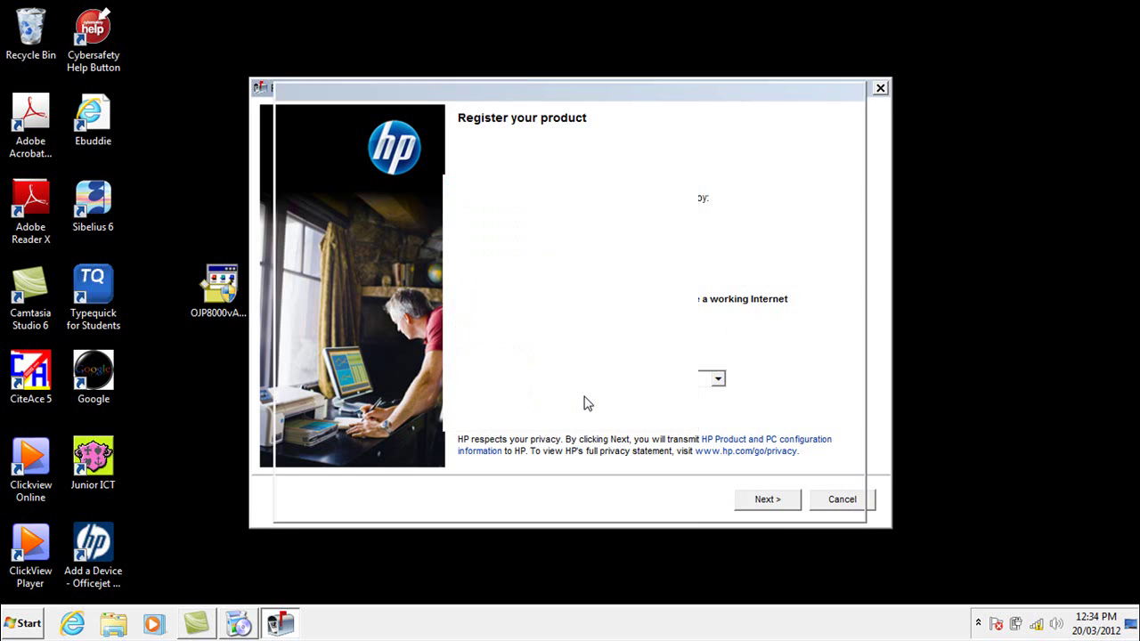